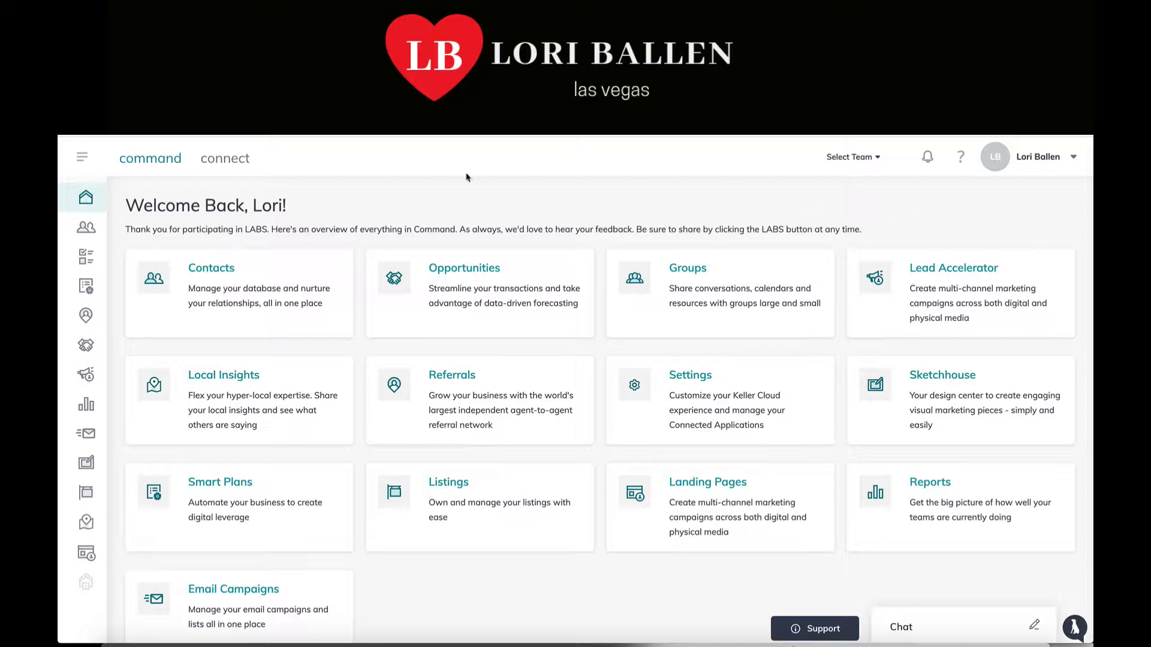
From the Contacts list, begin a new contact and enter the contact's full name
{"action": "left_click", "coordinate": [243, 285]}
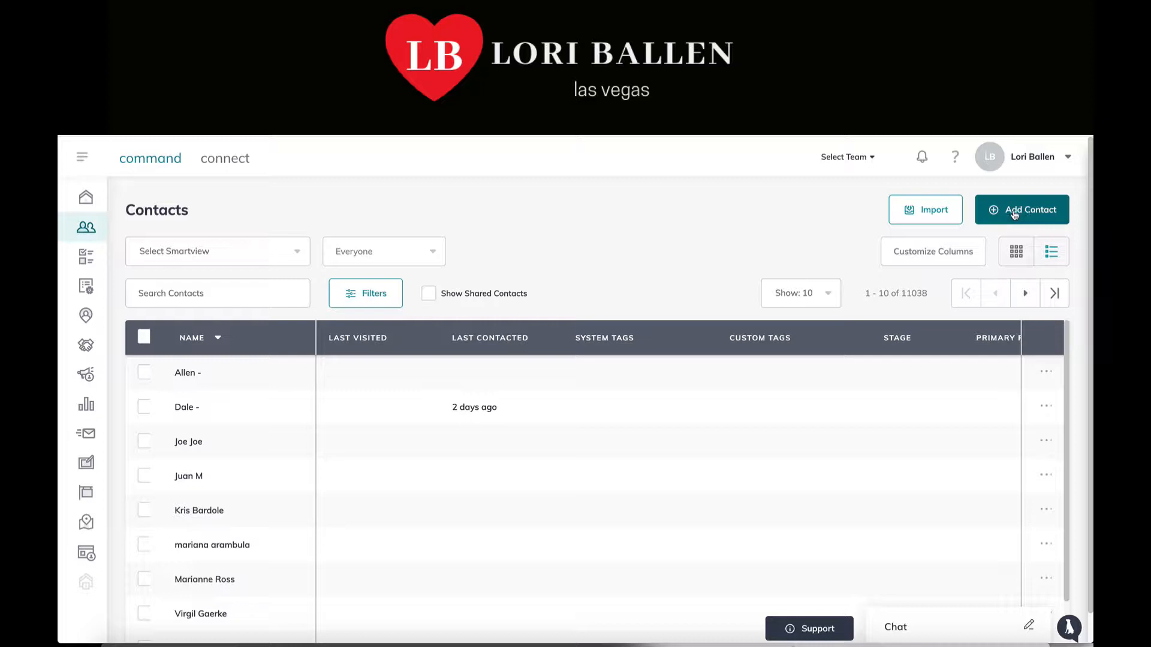
{"action": "left_click", "coordinate": [1031, 211]}
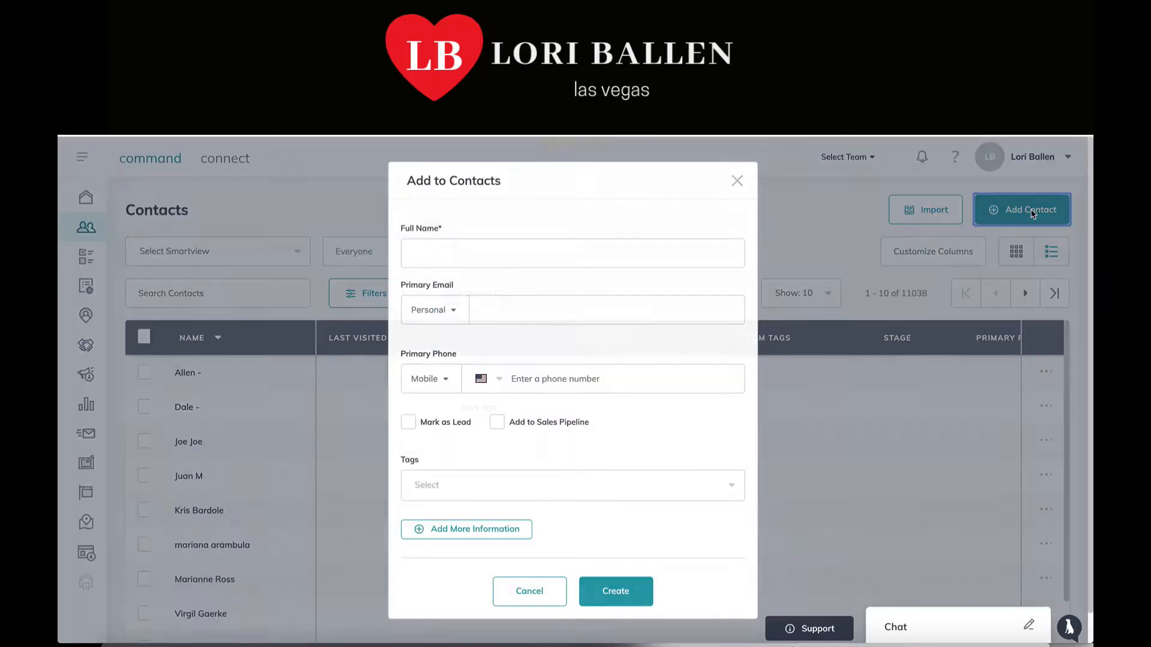
{"action": "left_click", "coordinate": [506, 257]}
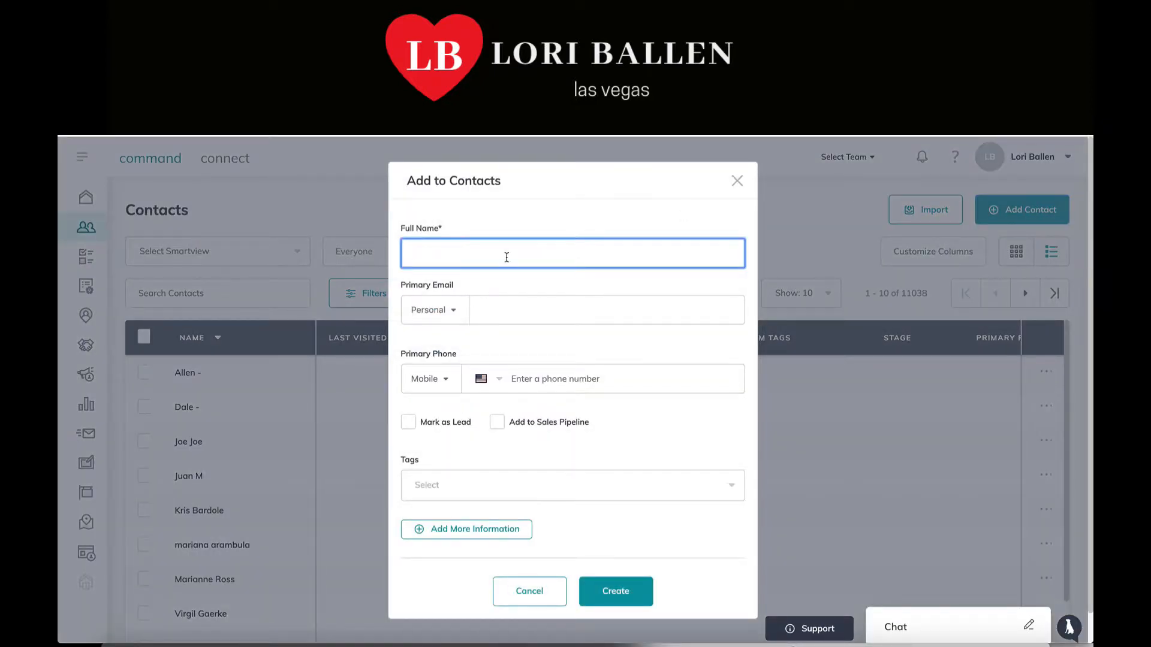
Enter the contact's primary e-mail address and label it as a Work address
{"action": "left_click", "coordinate": [501, 310]}
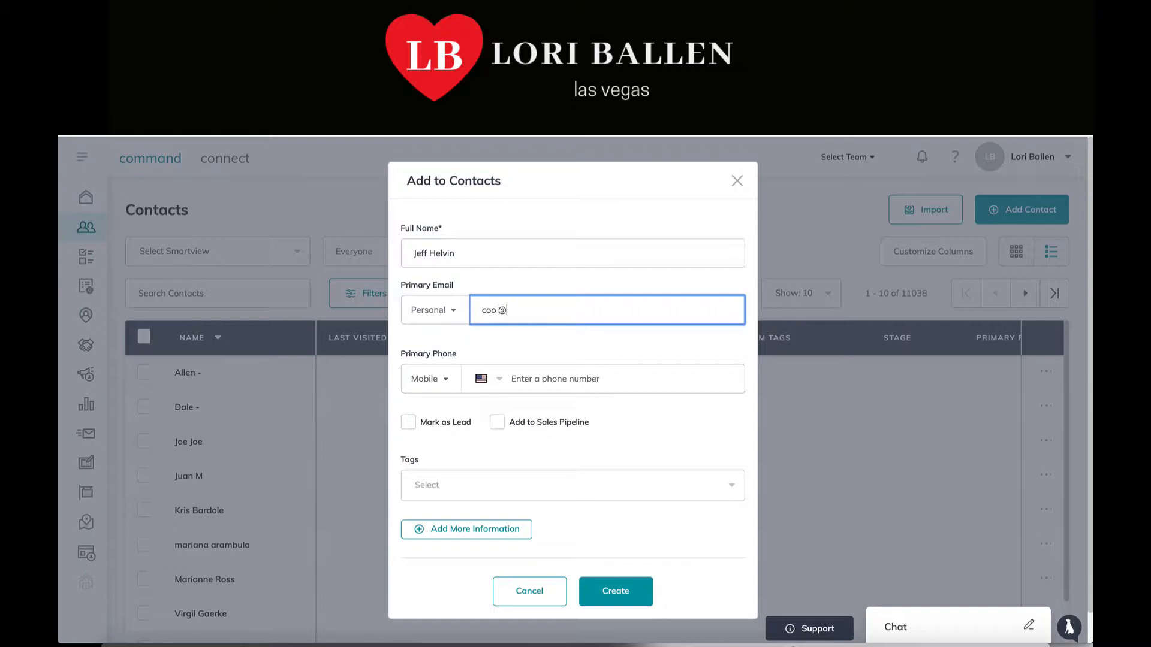
{"action": "left_click", "coordinate": [431, 307]}
{"action": "left_click", "coordinate": [419, 358]}
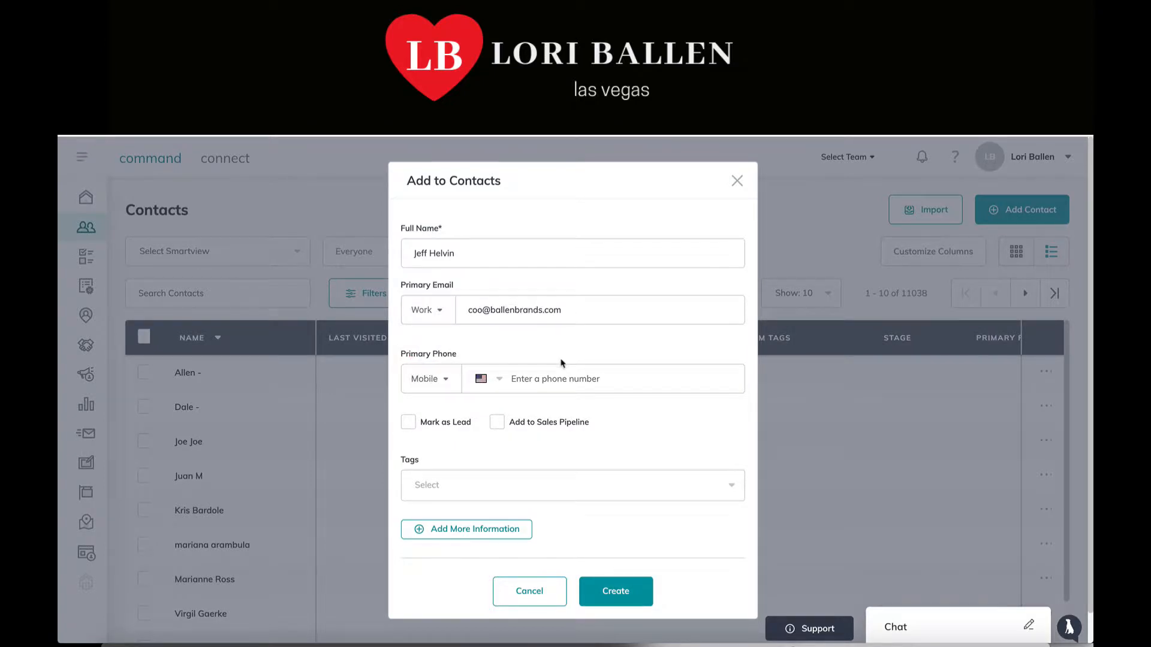
Add the contact's primary phone number and mark the contact as a lead
{"action": "scroll", "coordinate": [563, 362], "scroll_direction": "down", "scroll_amount": 1}
{"action": "left_click", "coordinate": [547, 378]}
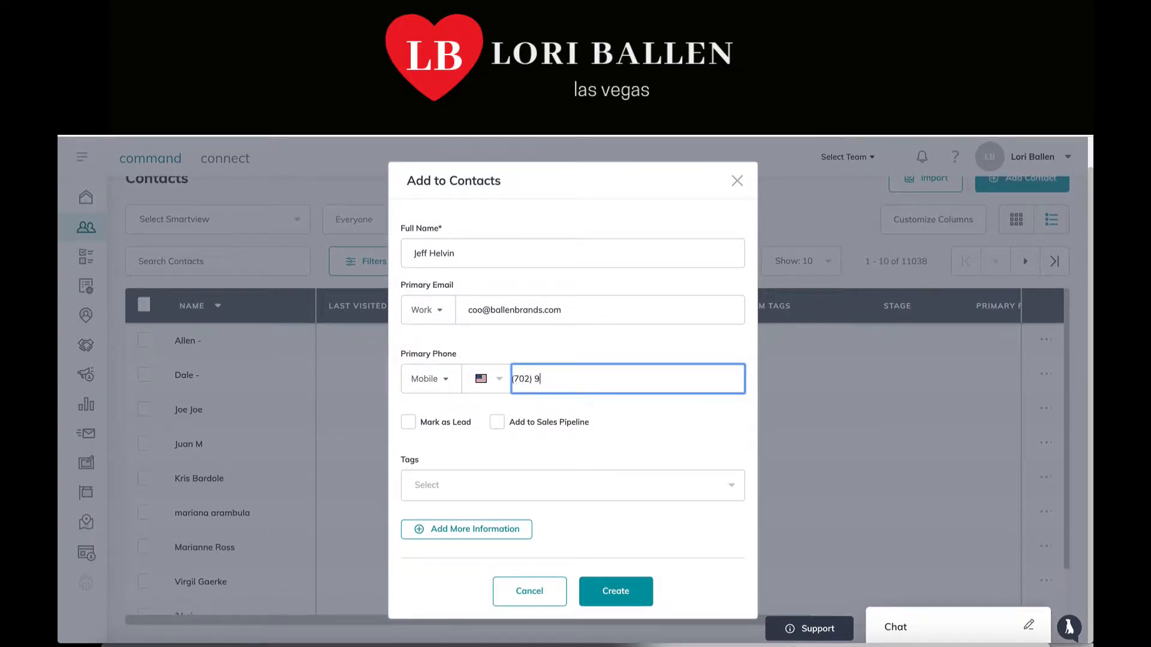
{"action": "left_click", "coordinate": [409, 422]}
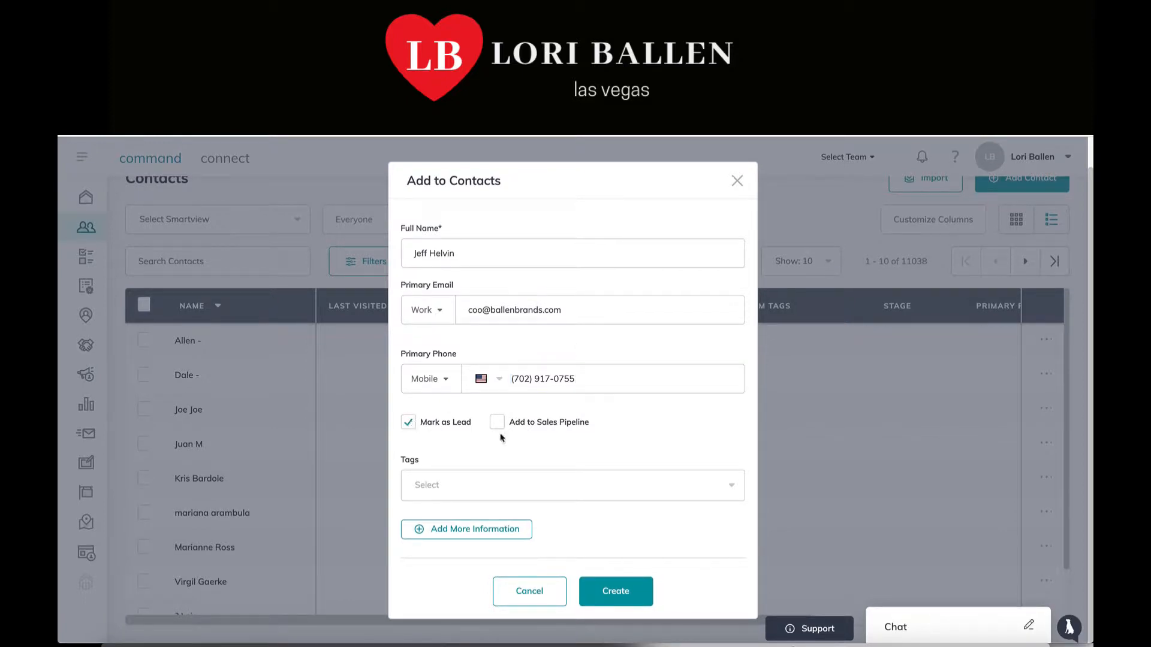
{"action": "left_click", "coordinate": [733, 488]}
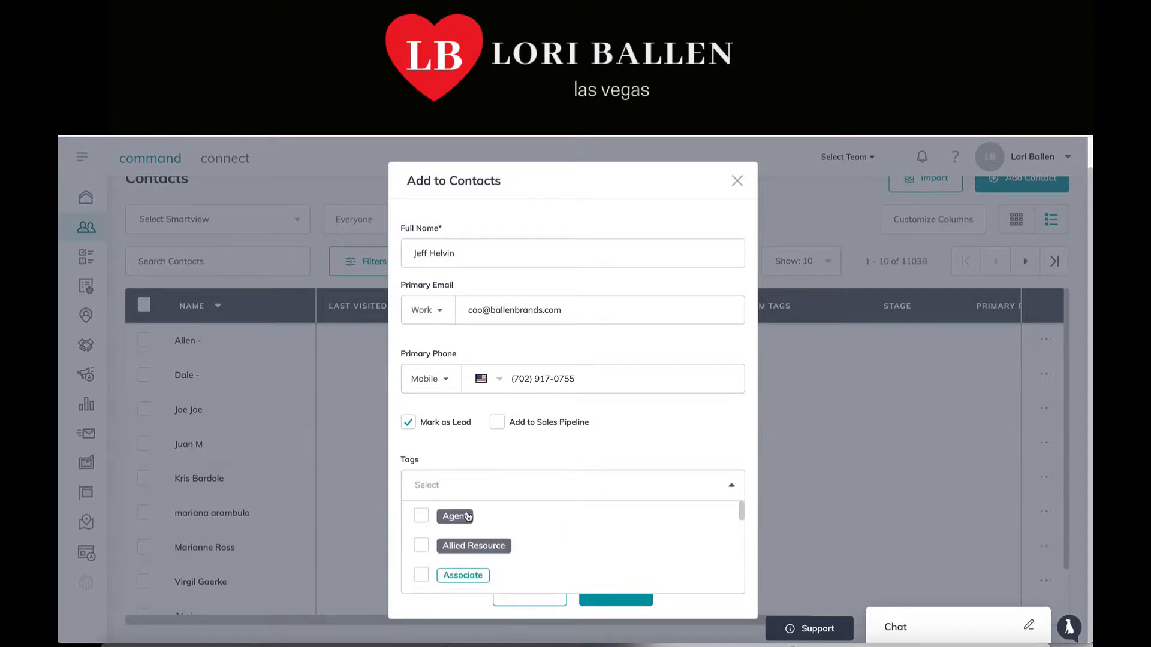
{"action": "scroll", "coordinate": [468, 516], "scroll_direction": "down", "scroll_amount": 1}
{"action": "scroll", "coordinate": [468, 516], "scroll_direction": "down", "scroll_amount": 4}
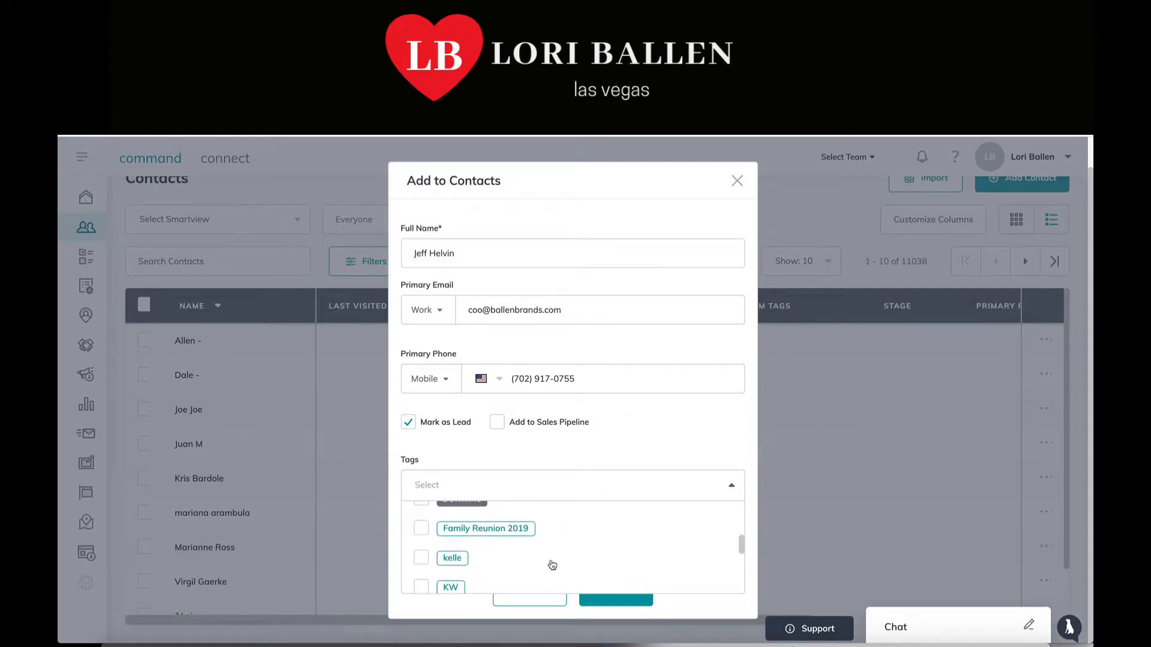
{"action": "scroll", "coordinate": [549, 564], "scroll_direction": "down", "scroll_amount": 3}
{"action": "scroll", "coordinate": [552, 564], "scroll_direction": "down", "scroll_amount": 4}
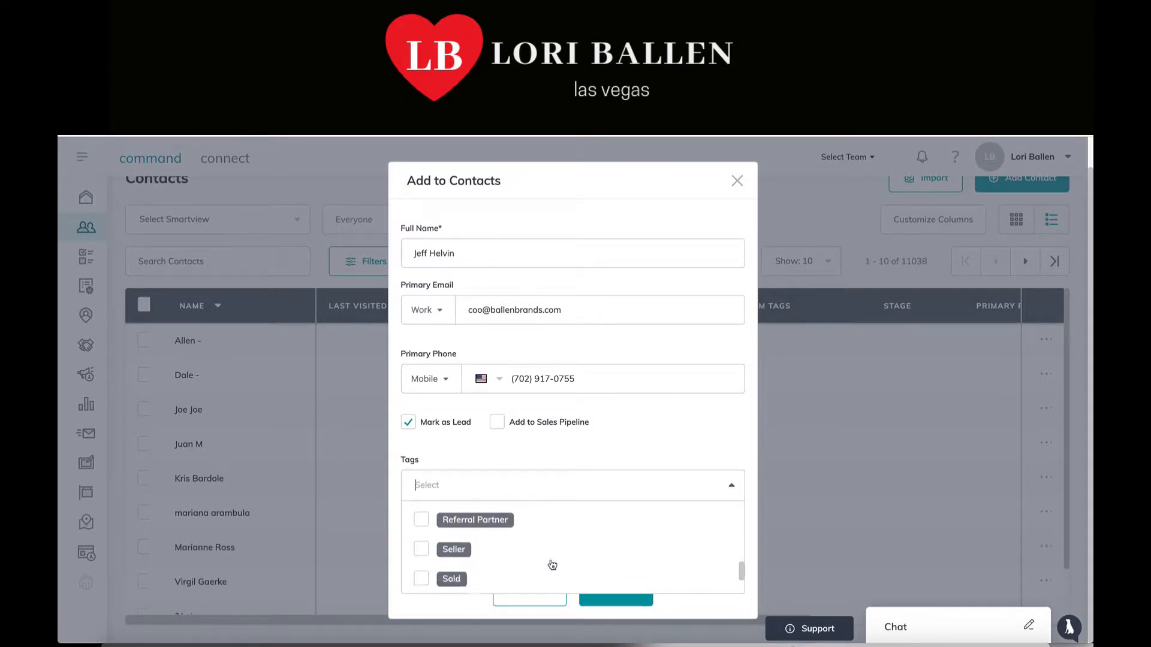
{"action": "scroll", "coordinate": [552, 565], "scroll_direction": "down", "scroll_amount": 2}
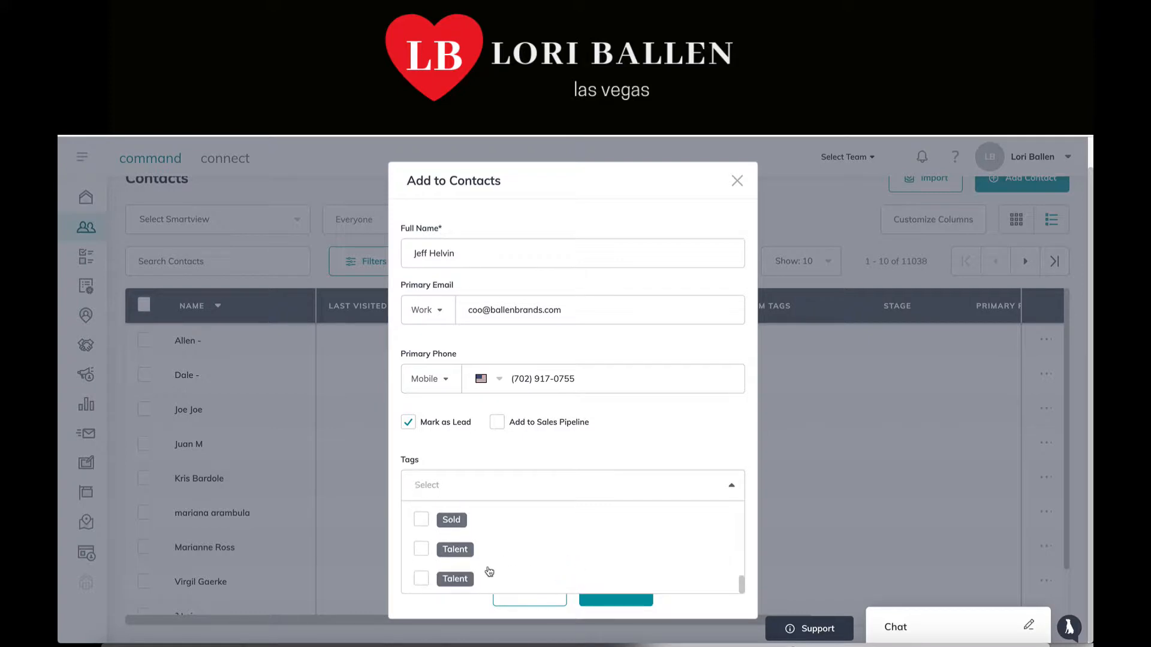
{"action": "scroll", "coordinate": [594, 552], "scroll_direction": "up", "scroll_amount": 3}
{"action": "scroll", "coordinate": [593, 552], "scroll_direction": "down", "scroll_amount": 3}
{"action": "scroll", "coordinate": [536, 558], "scroll_direction": "up", "scroll_amount": 1}
{"action": "type", "text": "Fa"}
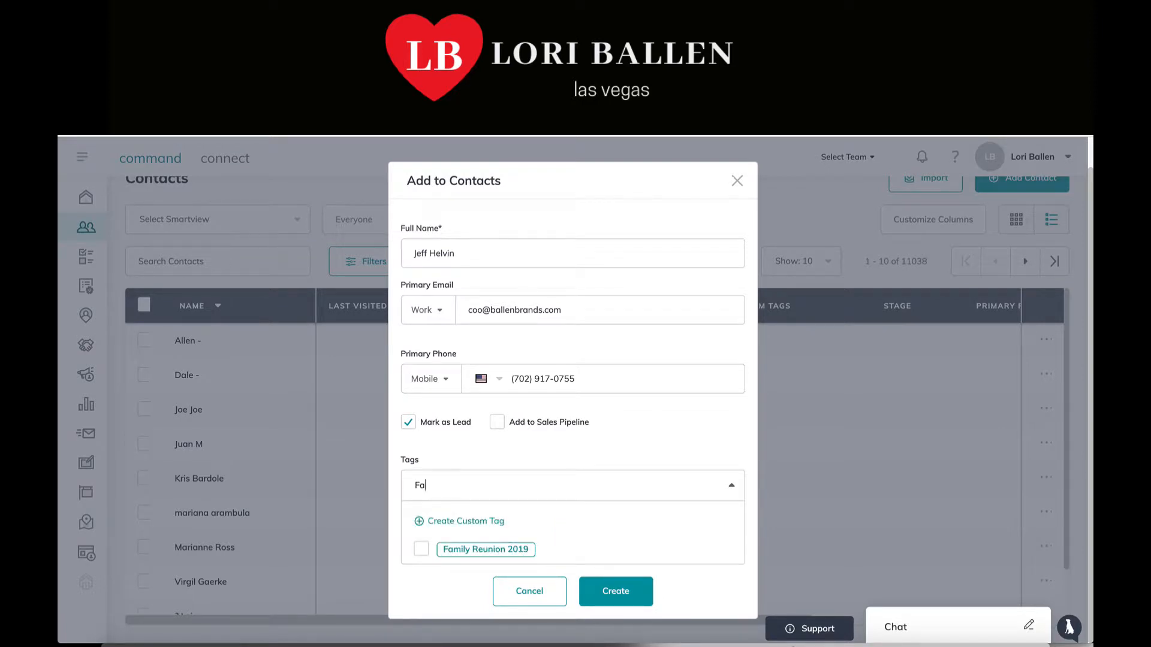
{"action": "type", "text": "mi"}
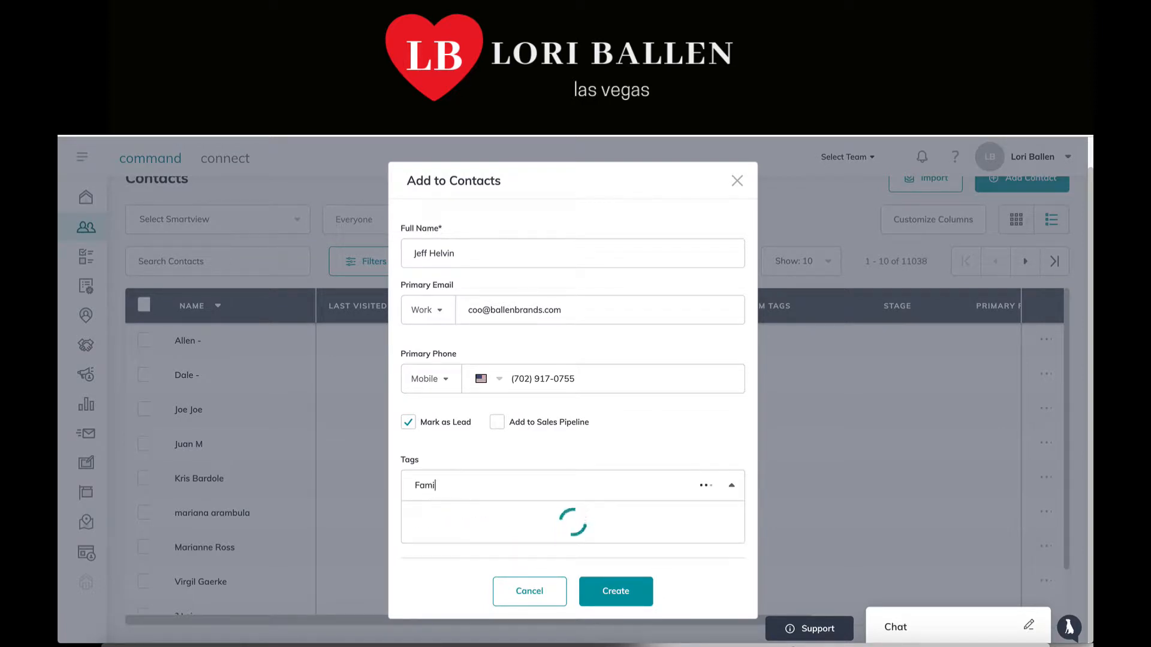
{"action": "type", "text": "ly Member"}
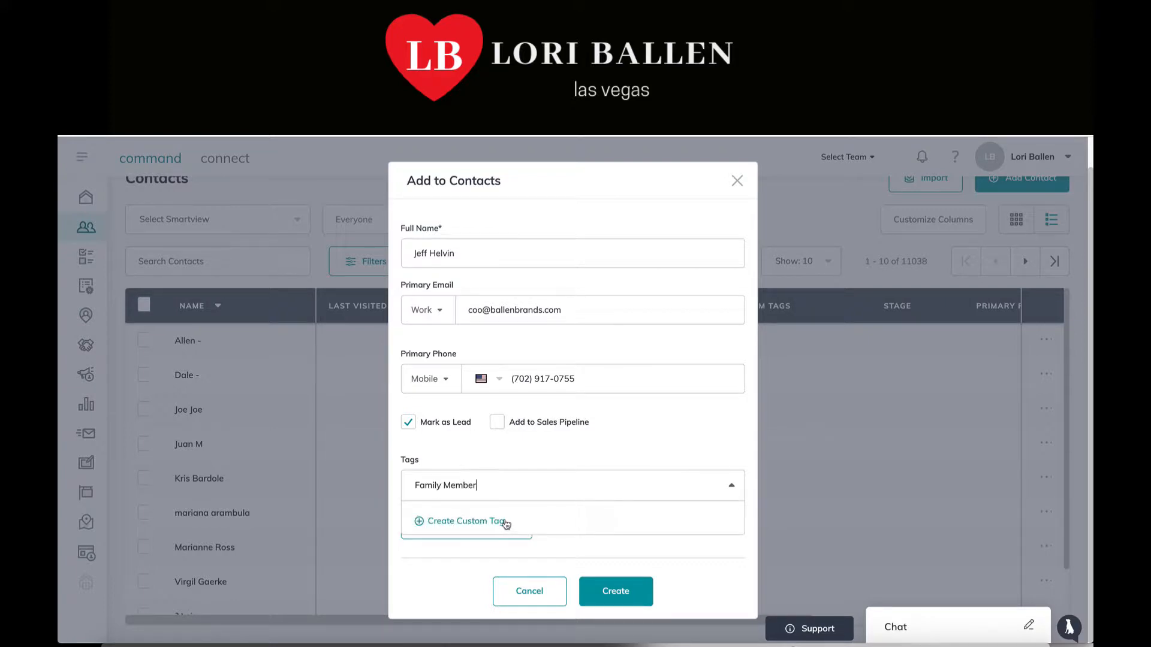
{"action": "left_click", "coordinate": [437, 485]}
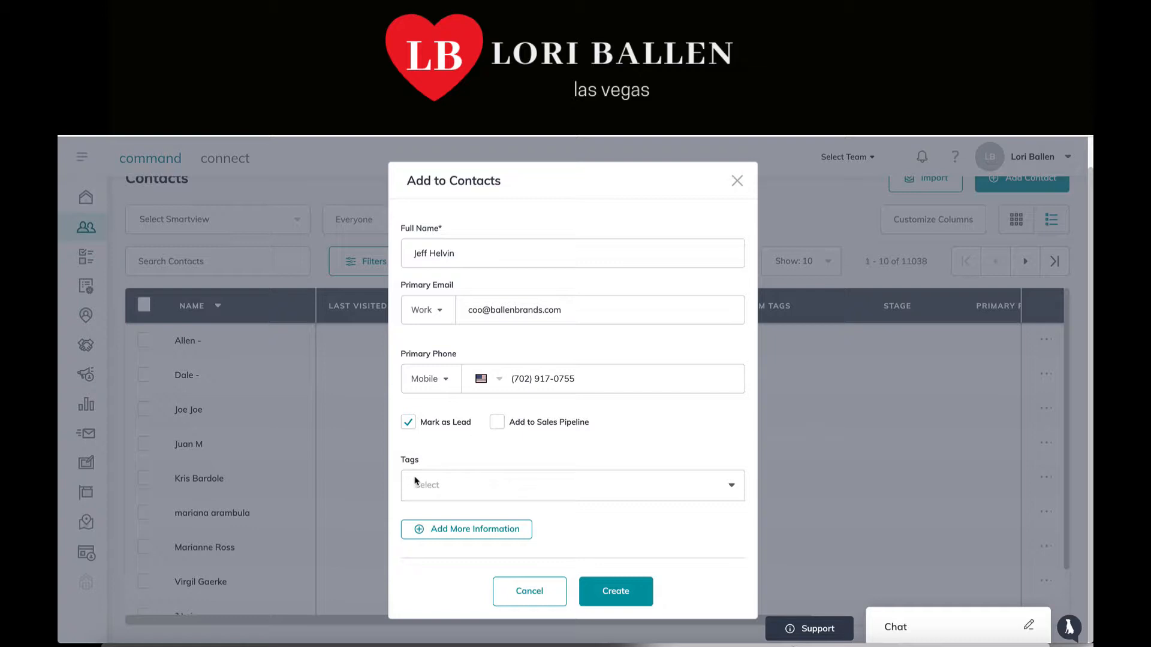
{"action": "type", "text": "SOI"}
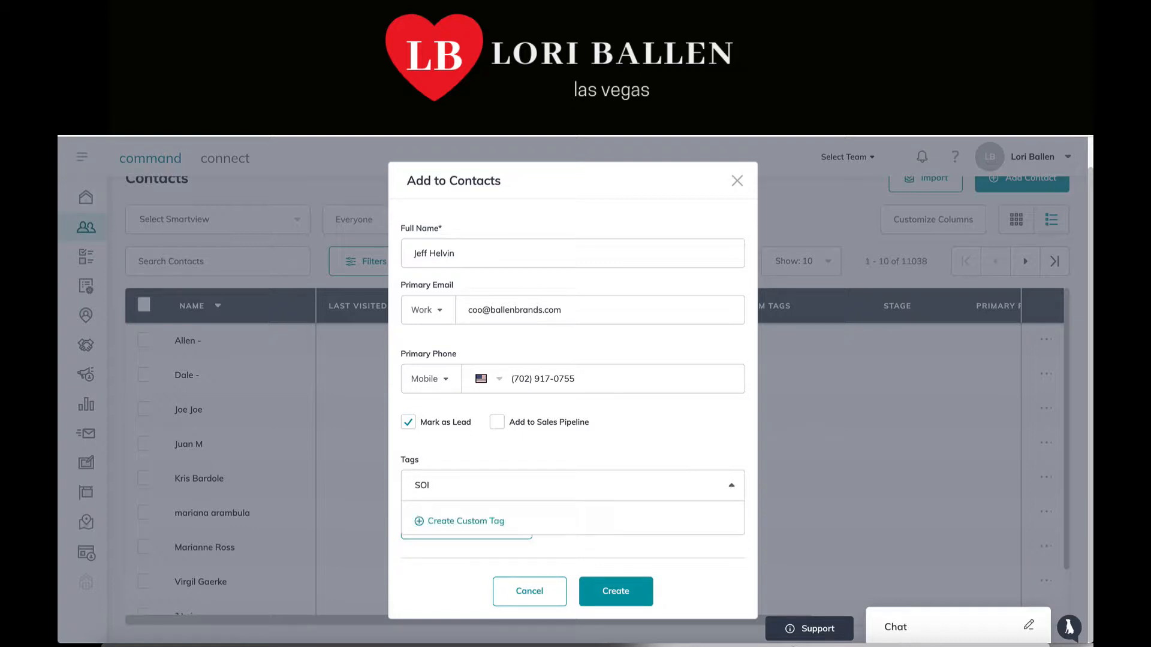
{"action": "left_click", "coordinate": [437, 485]}
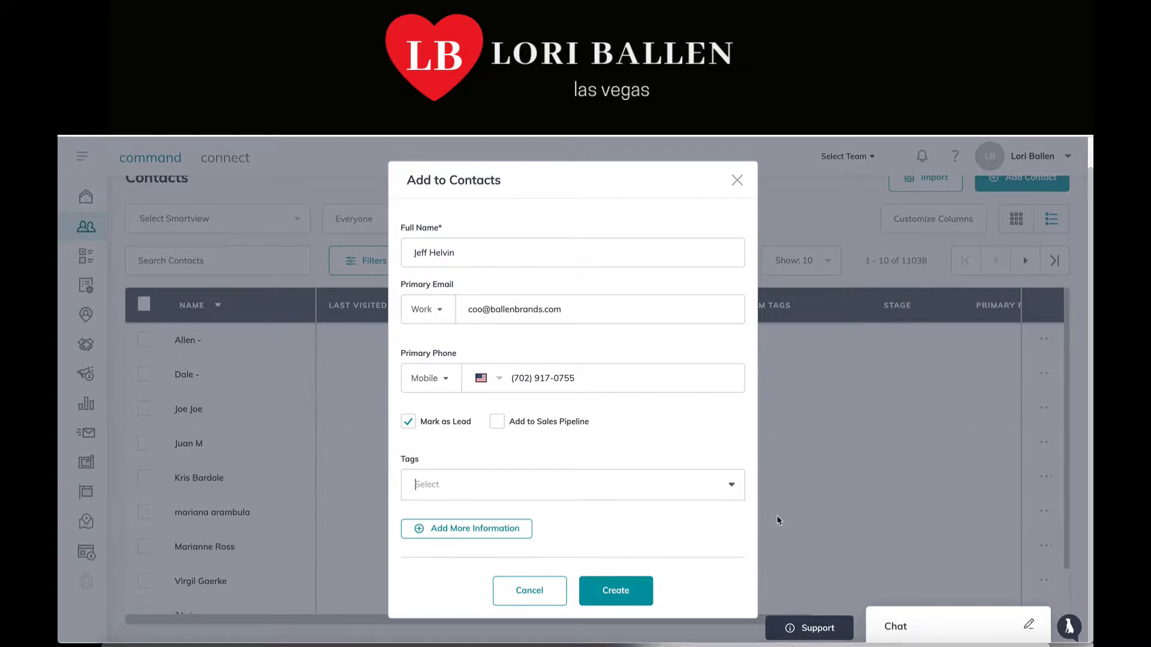
{"action": "left_click", "coordinate": [732, 490]}
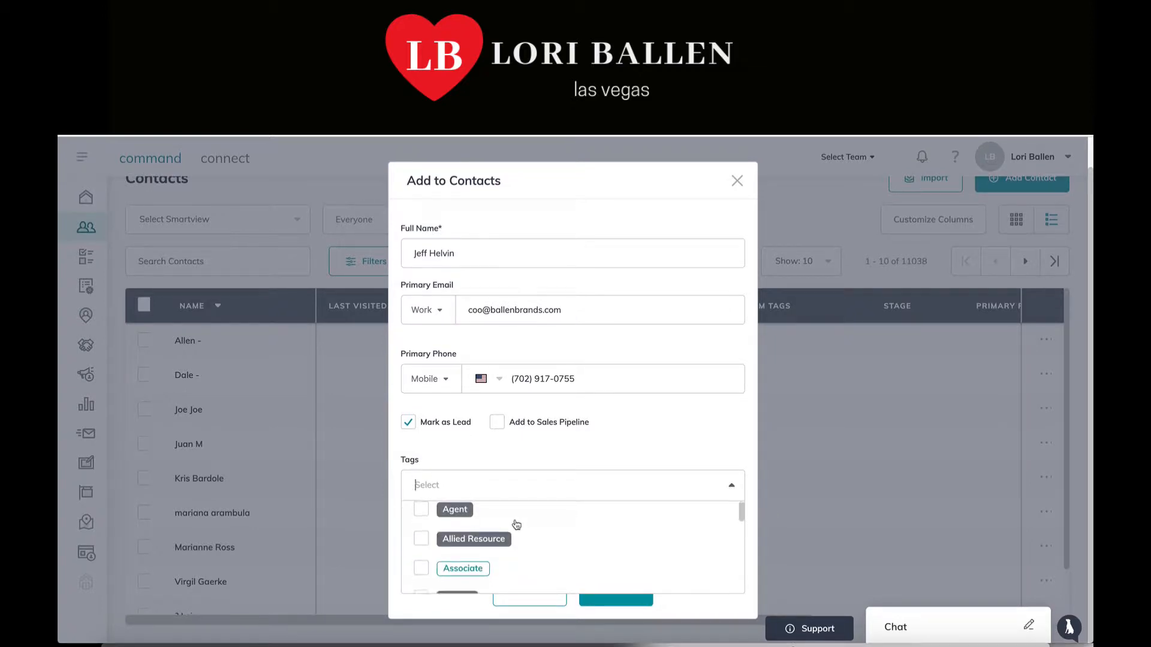
{"action": "scroll", "coordinate": [515, 525], "scroll_direction": "down", "scroll_amount": 1}
{"action": "scroll", "coordinate": [516, 526], "scroll_direction": "down", "scroll_amount": 4}
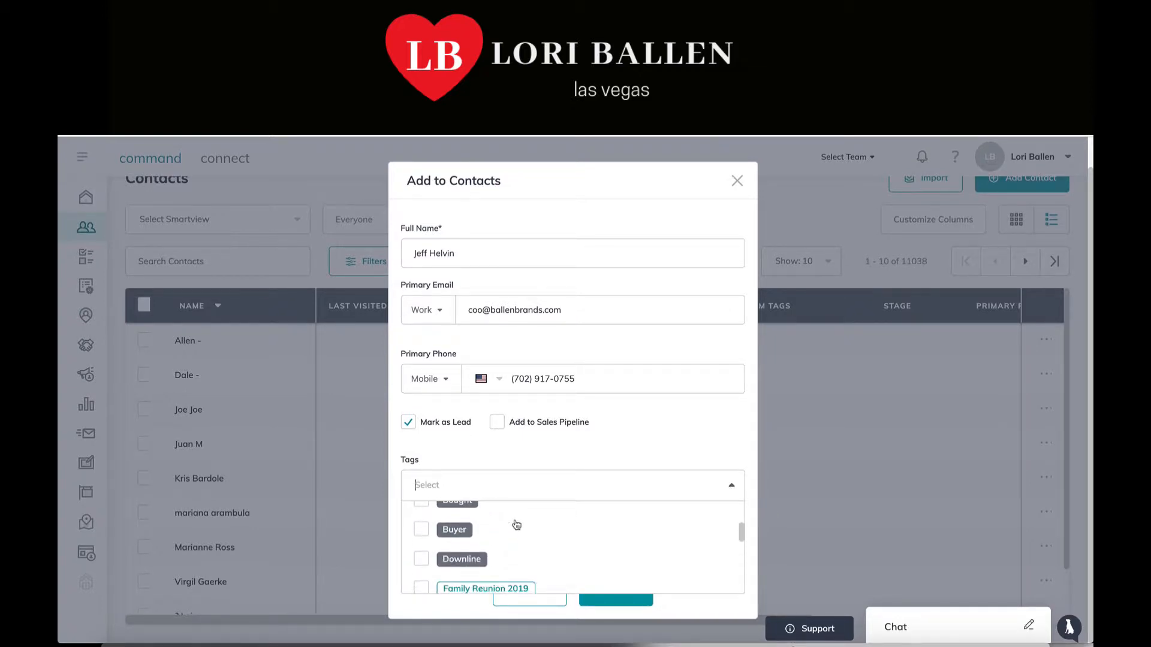
{"action": "scroll", "coordinate": [516, 525], "scroll_direction": "down", "scroll_amount": 4}
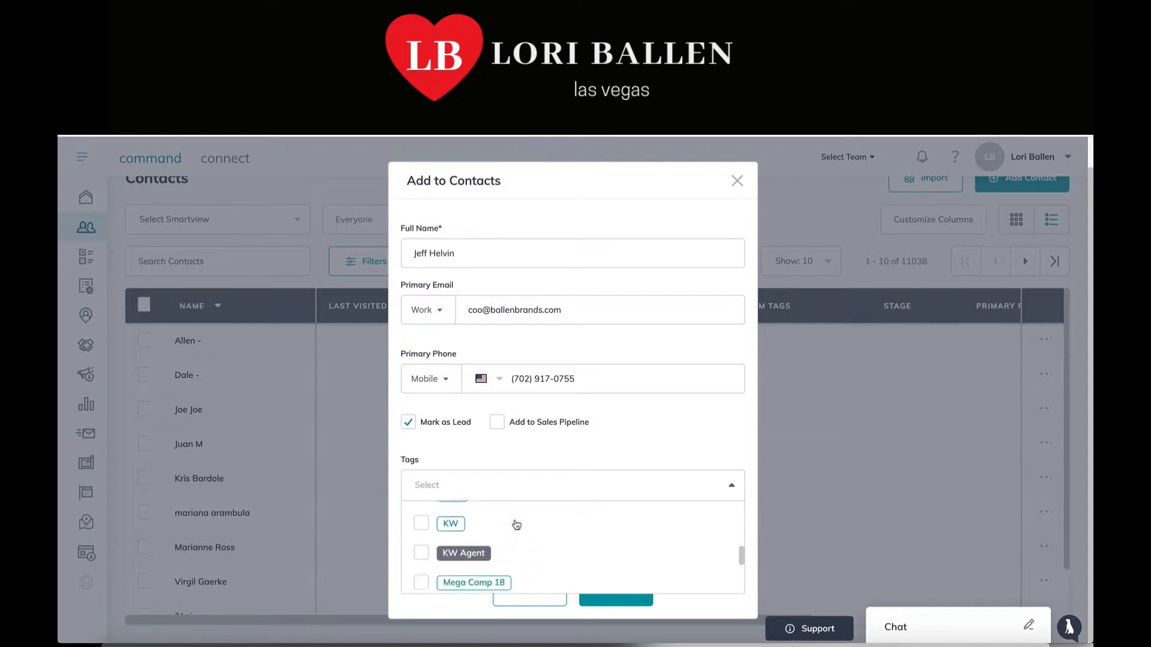
{"action": "scroll", "coordinate": [516, 525], "scroll_direction": "down", "scroll_amount": 3}
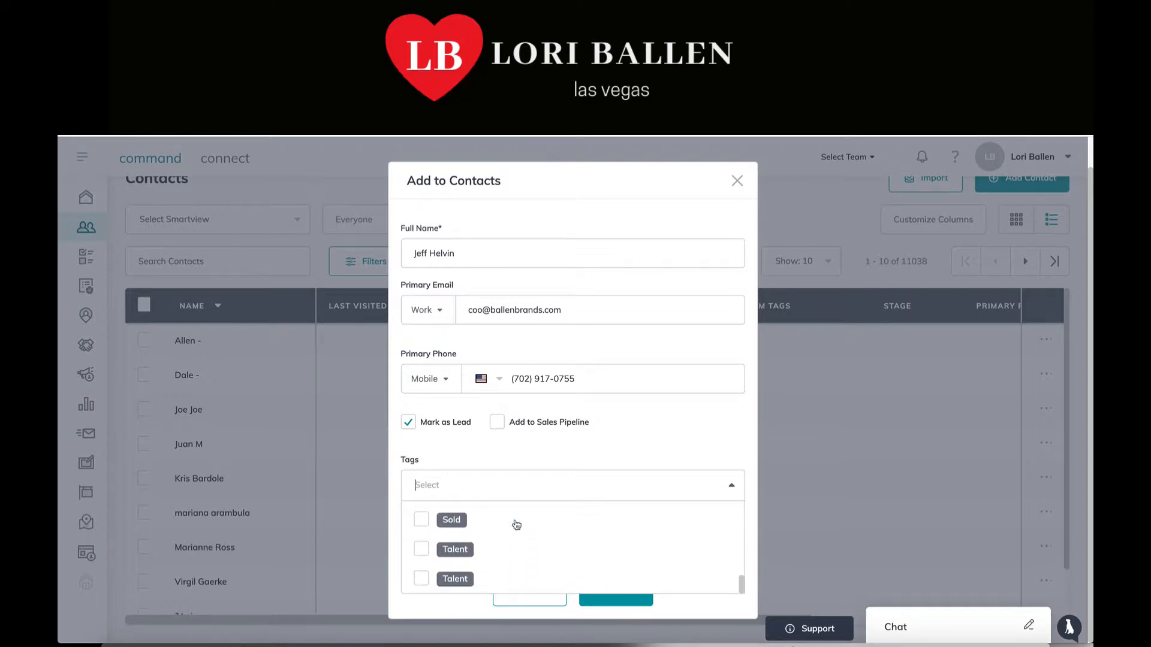
Create a custom SOI tag, show the additional information sections, and colour the tag purple
{"action": "type", "text": "SOI"}
{"action": "left_click", "coordinate": [437, 517]}
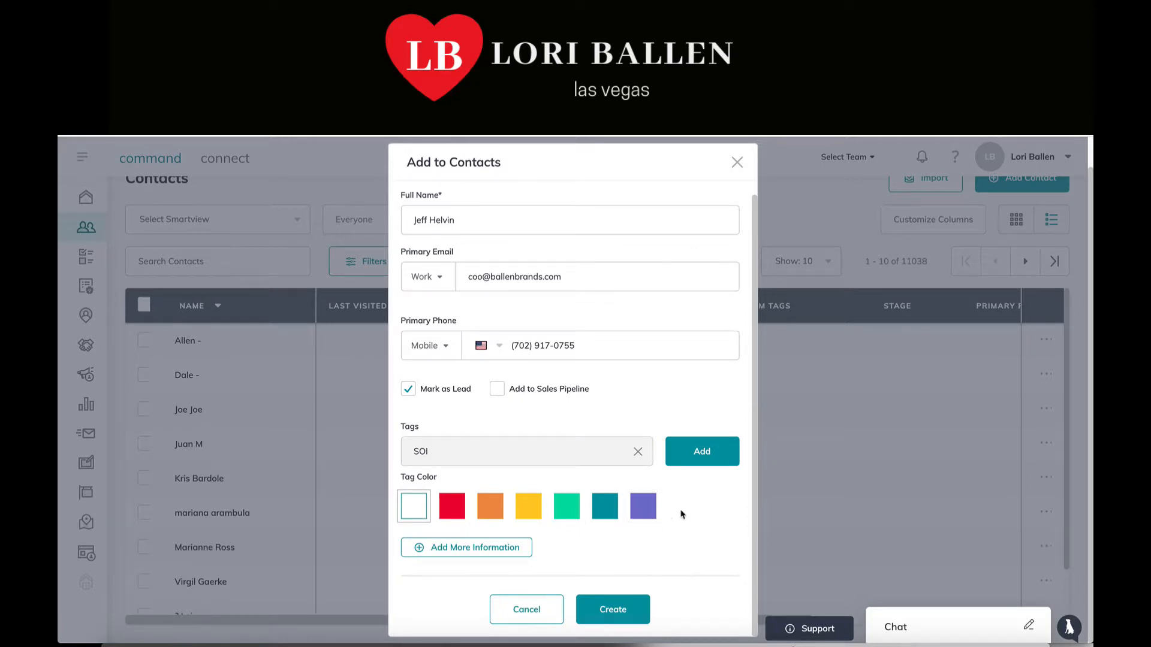
{"action": "left_click", "coordinate": [456, 550]}
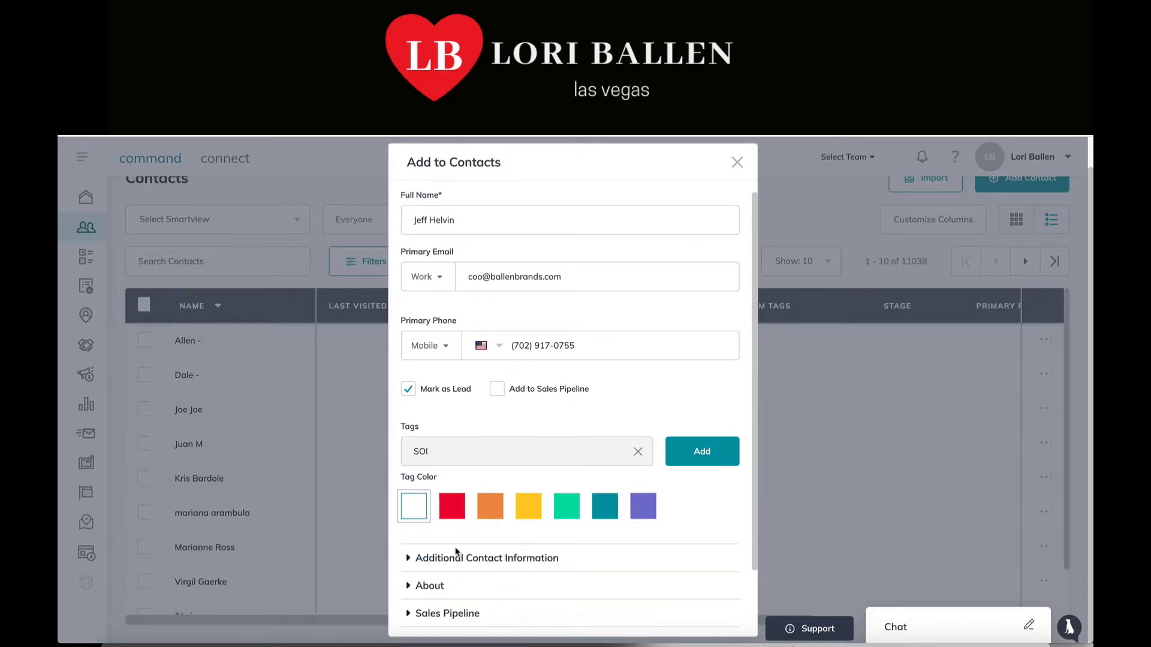
{"action": "scroll", "coordinate": [483, 552], "scroll_direction": "down", "scroll_amount": 1}
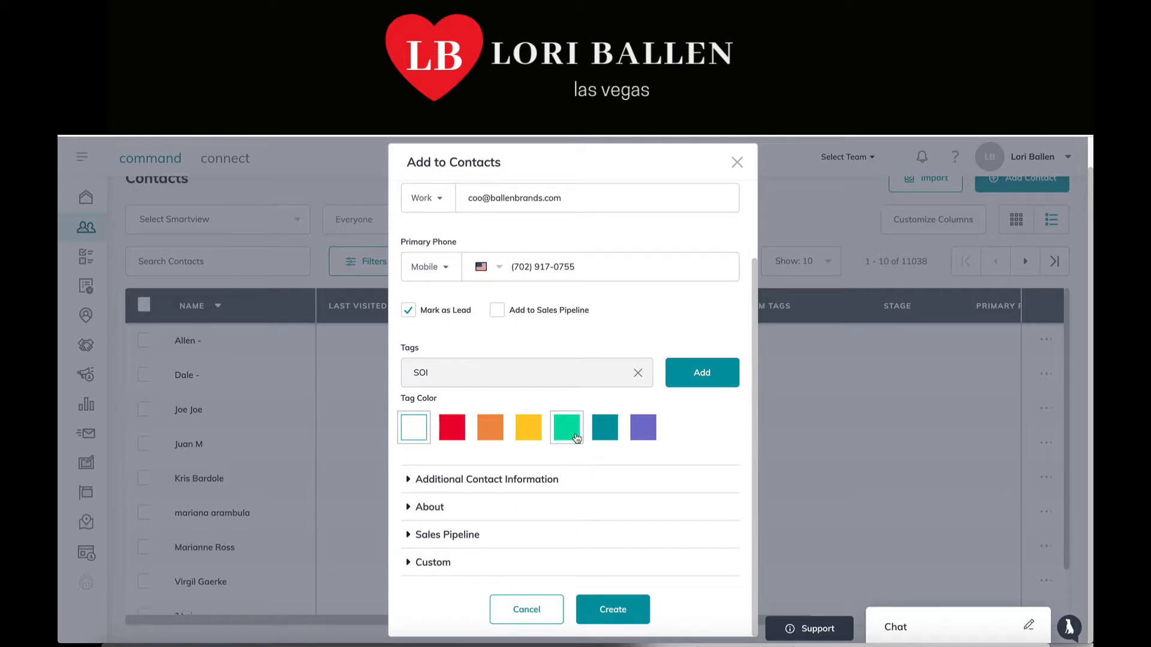
{"action": "left_click", "coordinate": [646, 435]}
{"action": "left_click", "coordinate": [484, 481]}
{"action": "scroll", "coordinate": [485, 482], "scroll_direction": "down", "scroll_amount": 3}
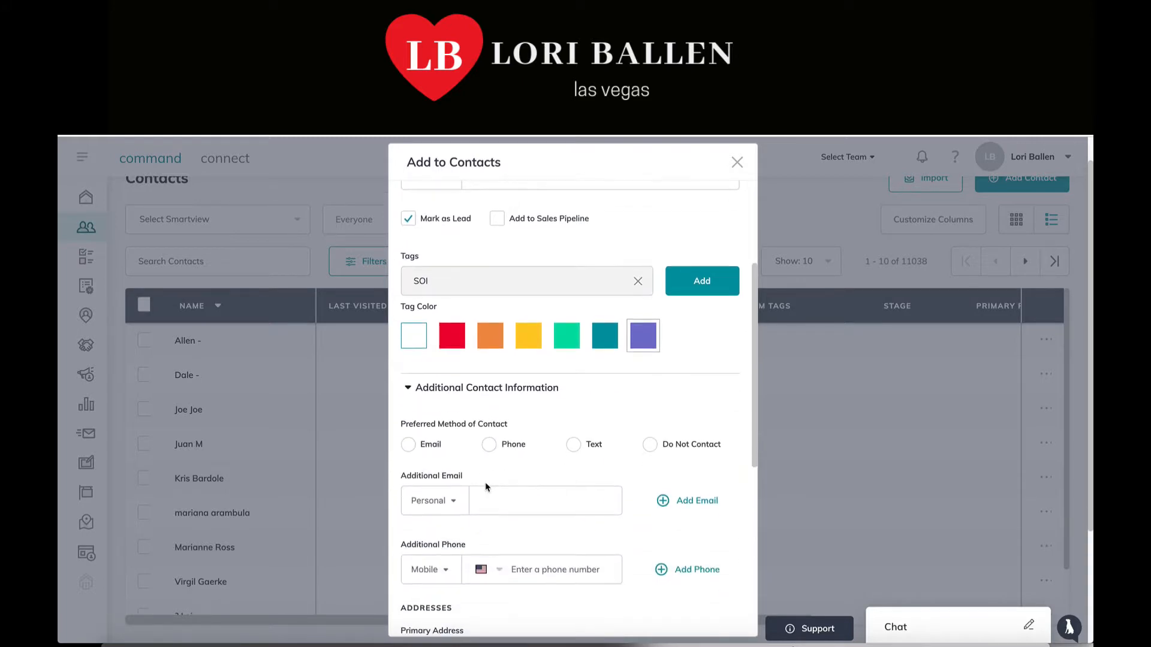
{"action": "scroll", "coordinate": [417, 419], "scroll_direction": "down", "scroll_amount": 1}
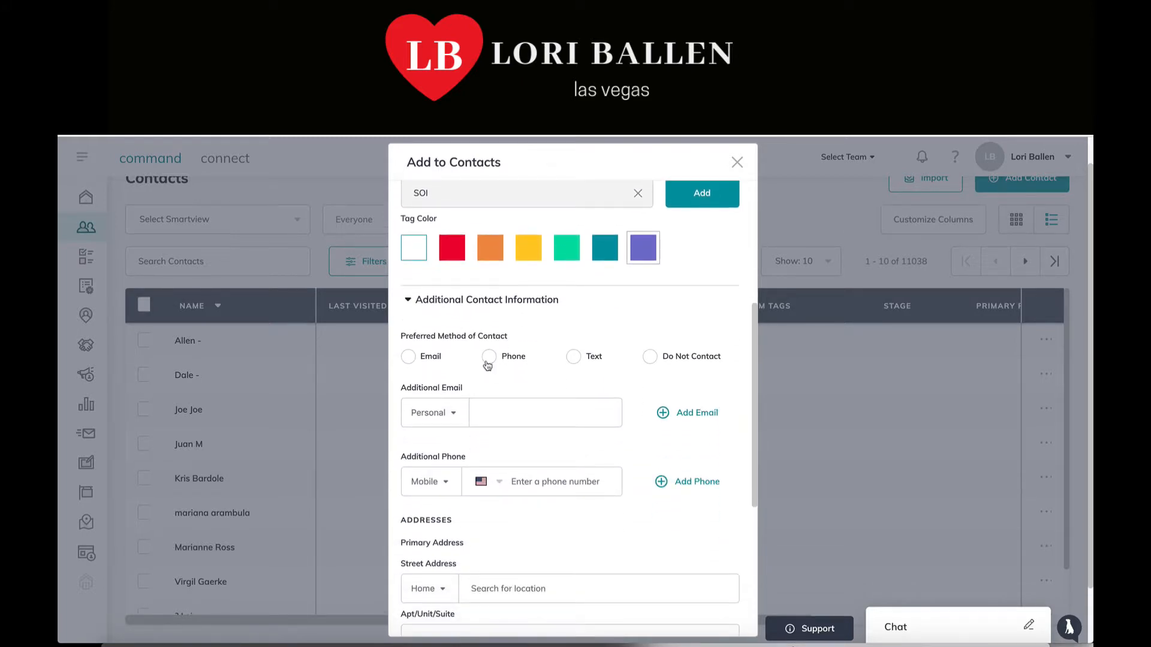
{"action": "scroll", "coordinate": [488, 366], "scroll_direction": "down", "scroll_amount": 1}
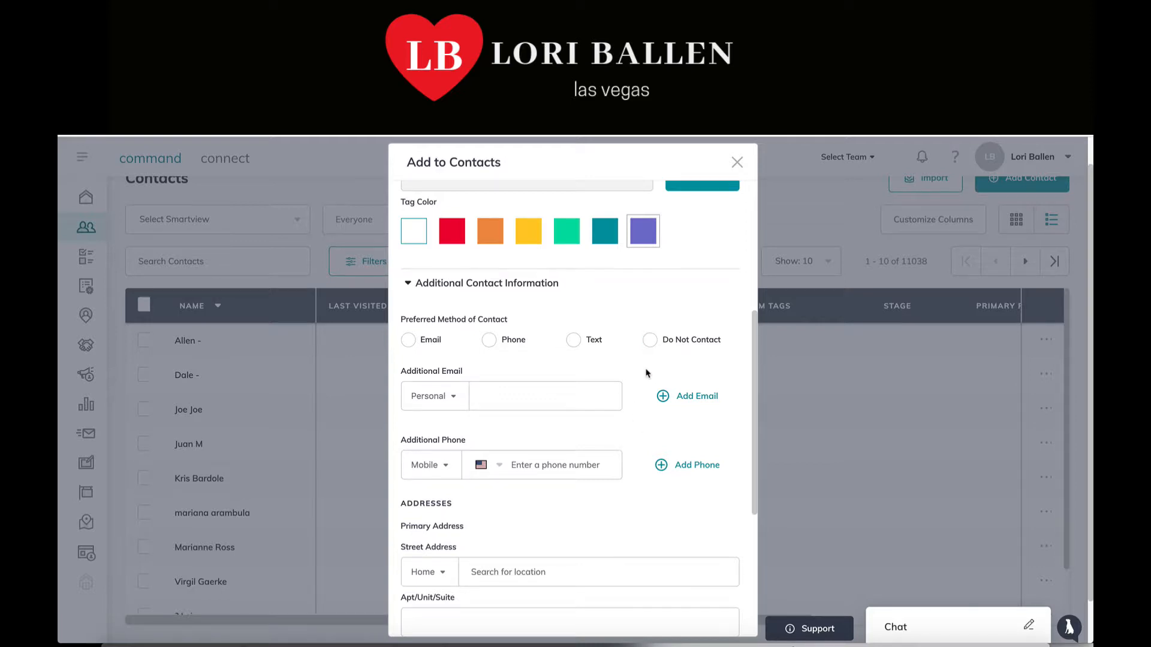
{"action": "scroll", "coordinate": [647, 373], "scroll_direction": "down", "scroll_amount": 3}
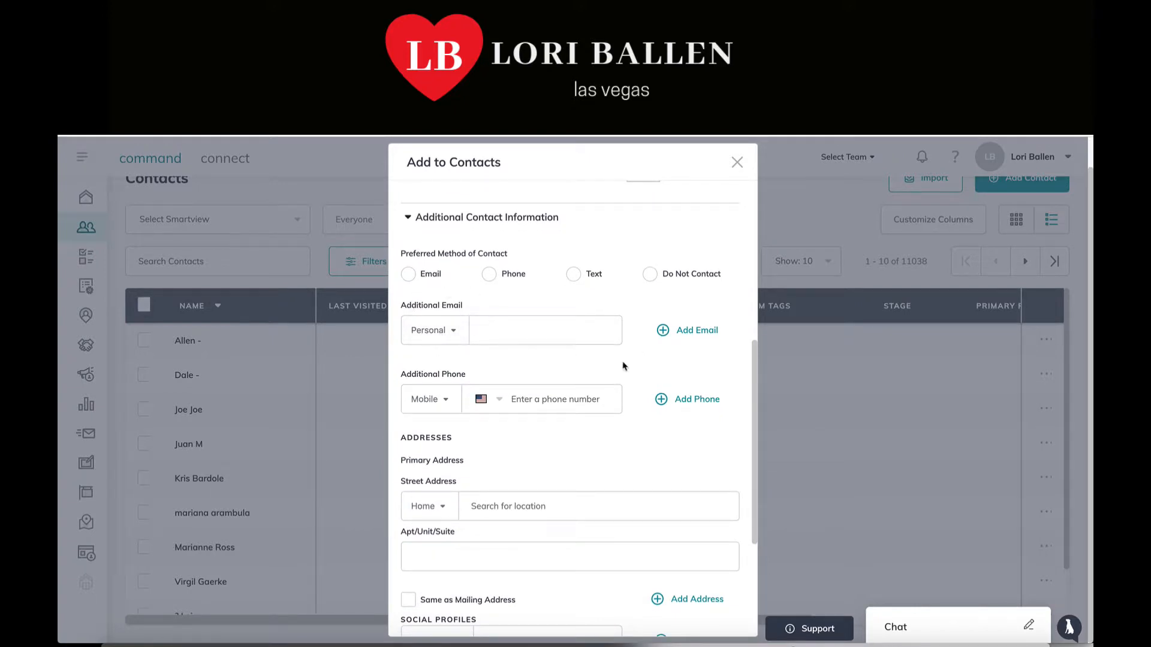
{"action": "scroll", "coordinate": [516, 308], "scroll_direction": "down", "scroll_amount": 1}
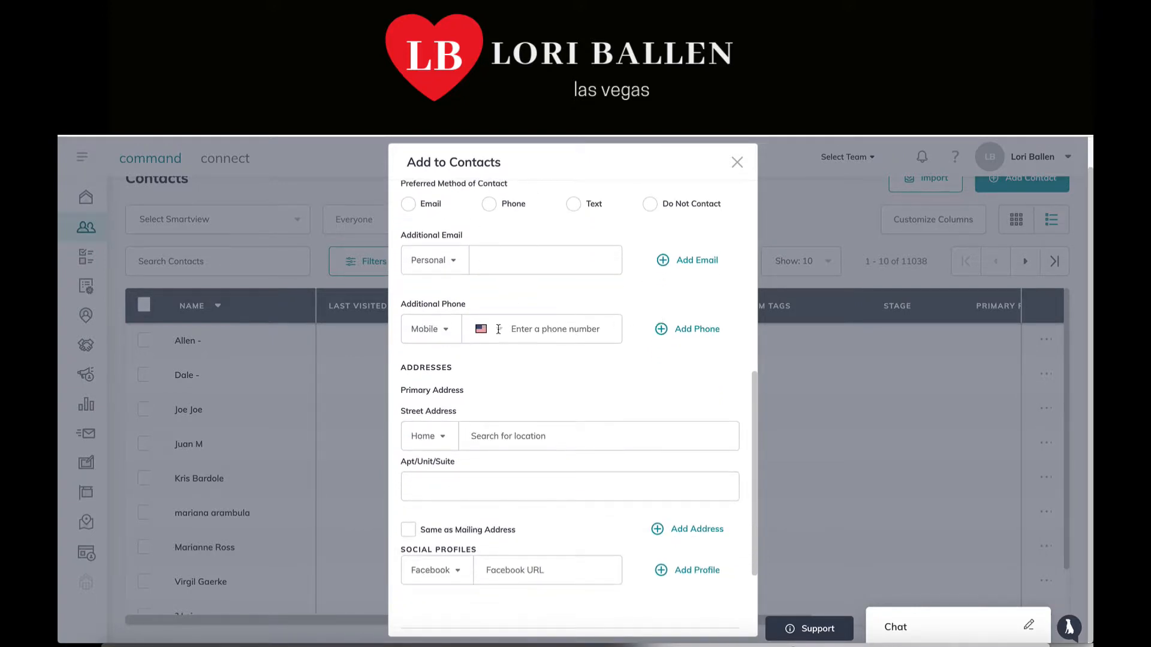
{"action": "scroll", "coordinate": [498, 329], "scroll_direction": "down", "scroll_amount": 2}
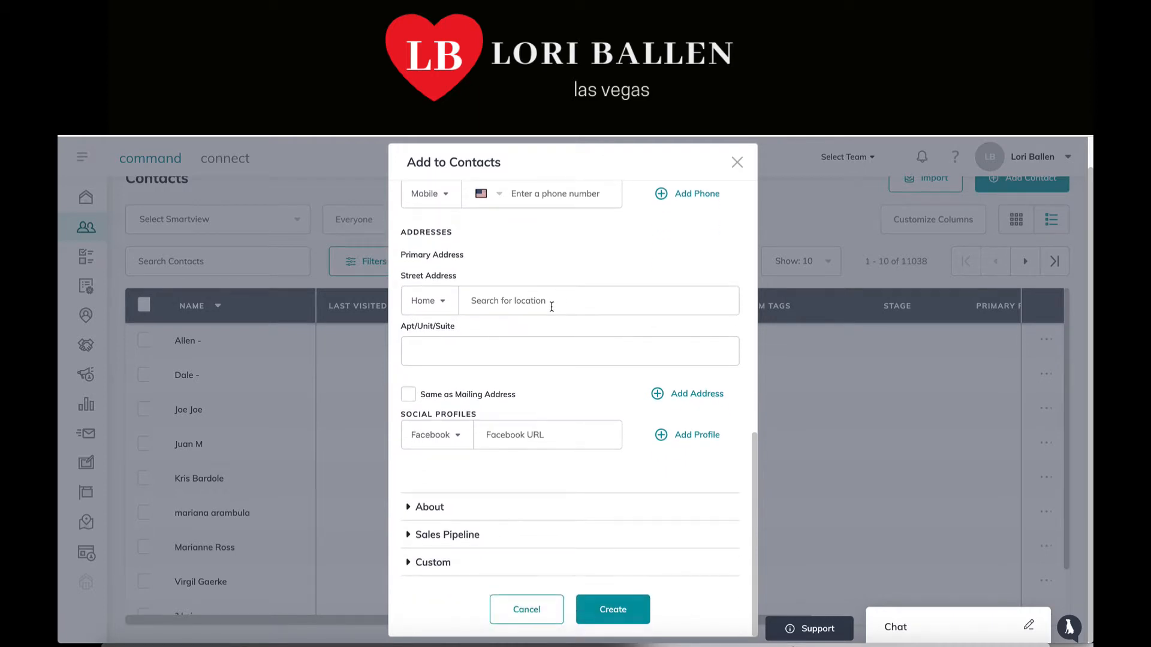
{"action": "left_click", "coordinate": [517, 298]}
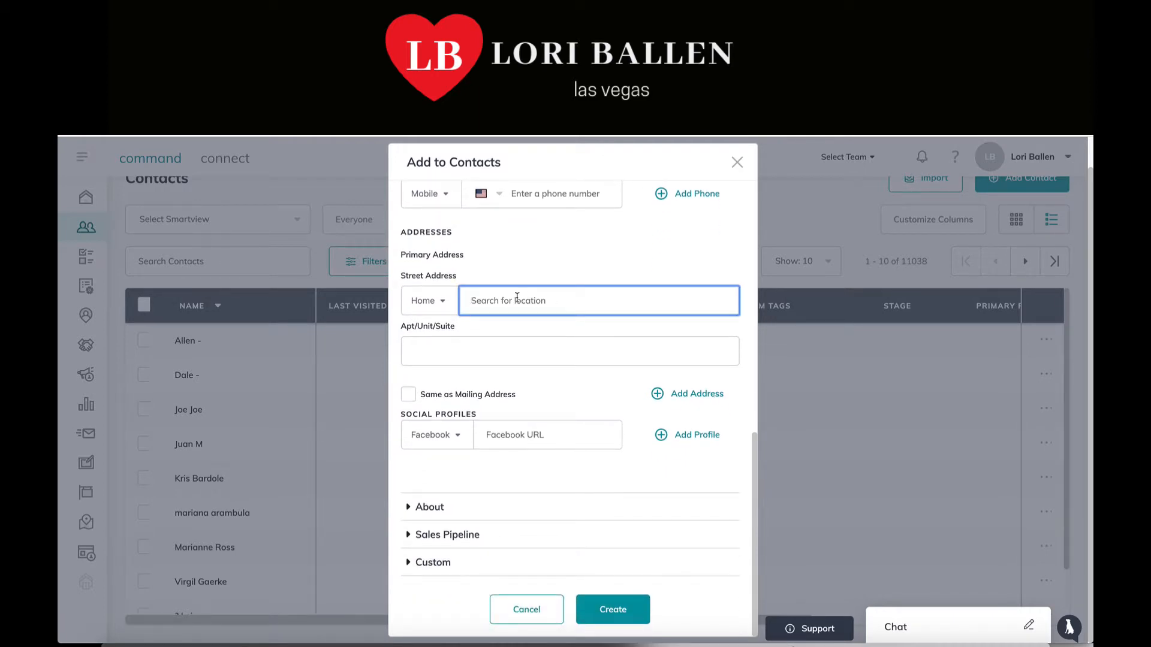
{"action": "left_click", "coordinate": [456, 351]}
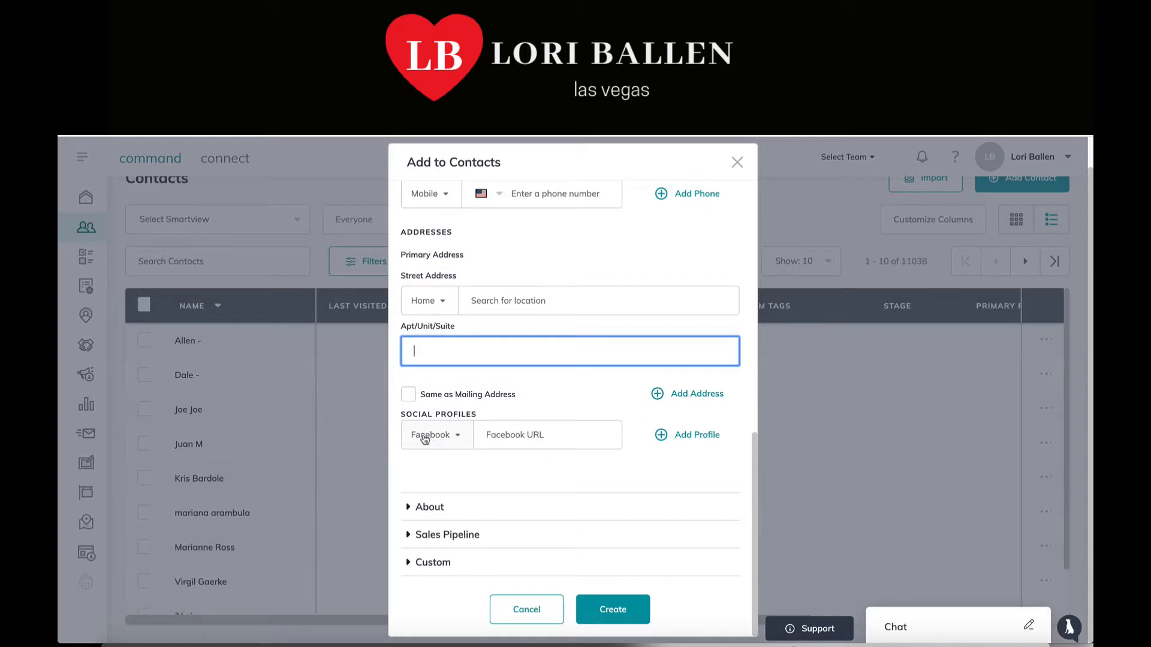
{"action": "left_click", "coordinate": [552, 438]}
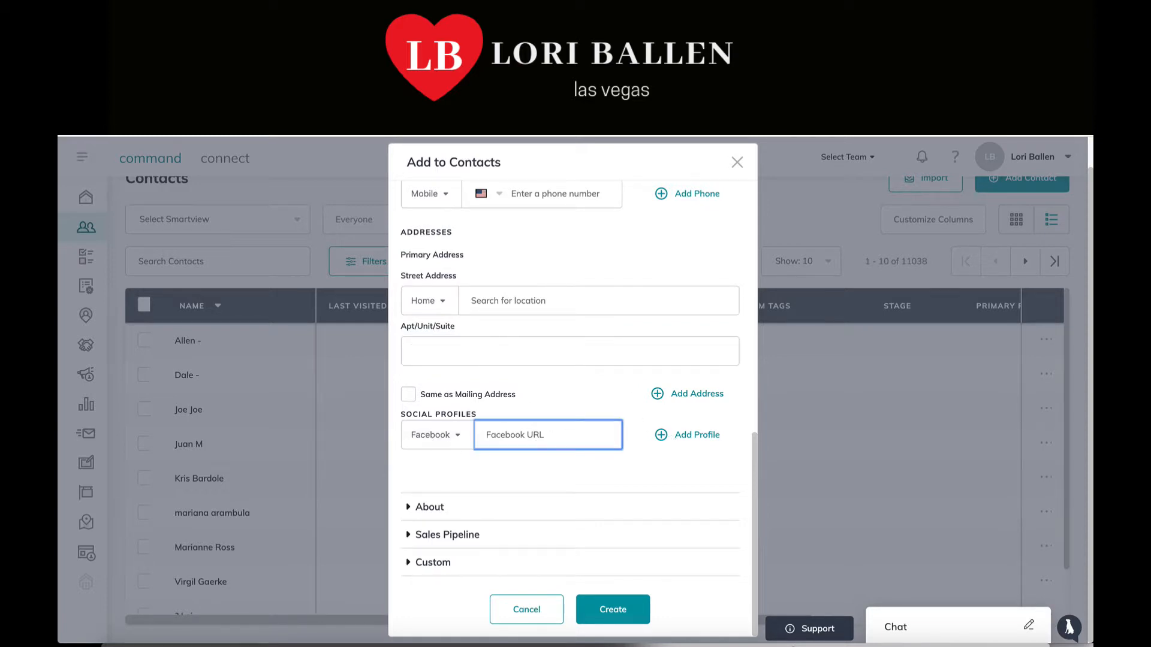
{"action": "left_click", "coordinate": [432, 434]}
{"action": "scroll", "coordinate": [438, 492], "scroll_direction": "down", "scroll_amount": 1}
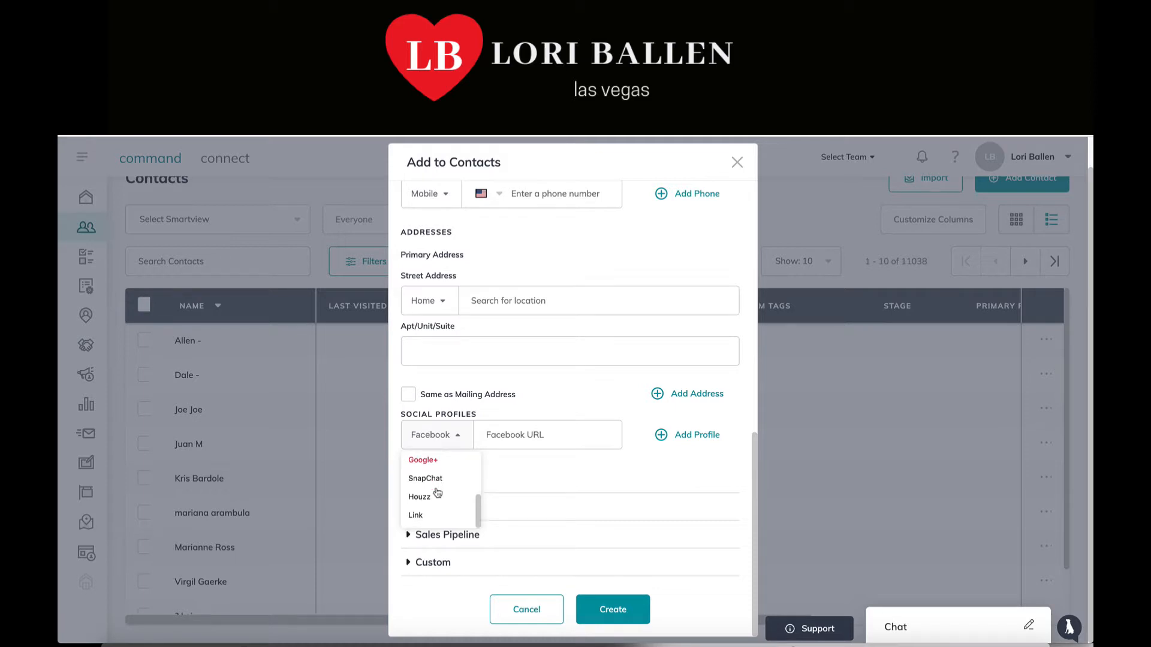
{"action": "scroll", "coordinate": [437, 493], "scroll_direction": "up", "scroll_amount": 1}
{"action": "scroll", "coordinate": [437, 483], "scroll_direction": "down", "scroll_amount": 1}
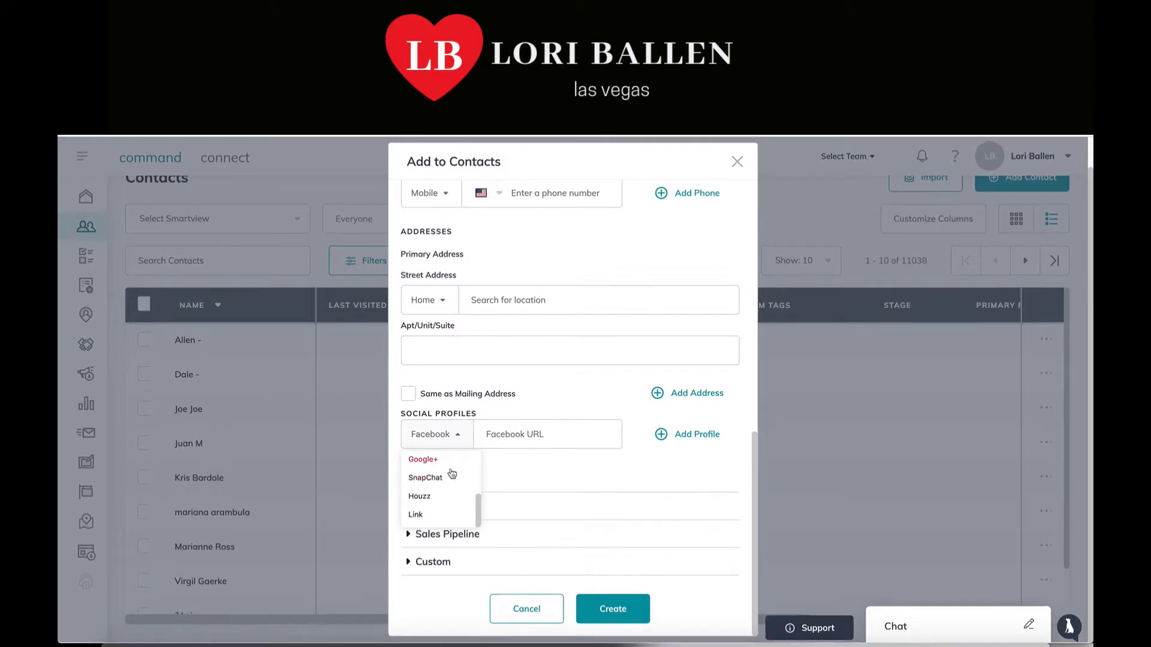
{"action": "left_click", "coordinate": [686, 469]}
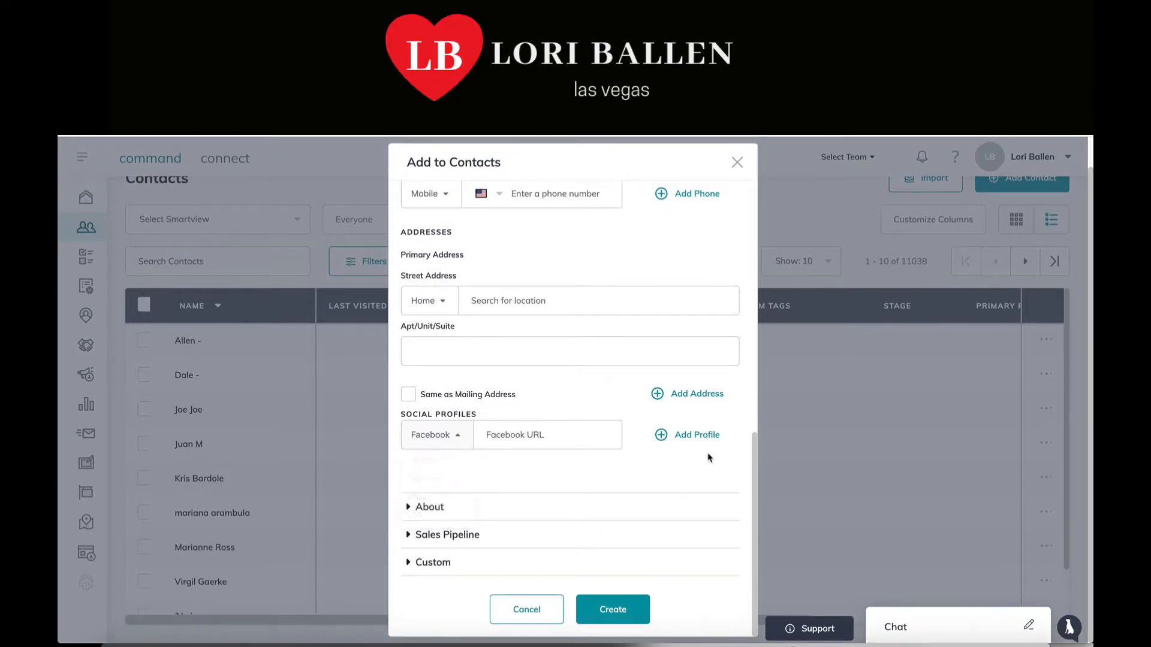
{"action": "left_click", "coordinate": [695, 436]}
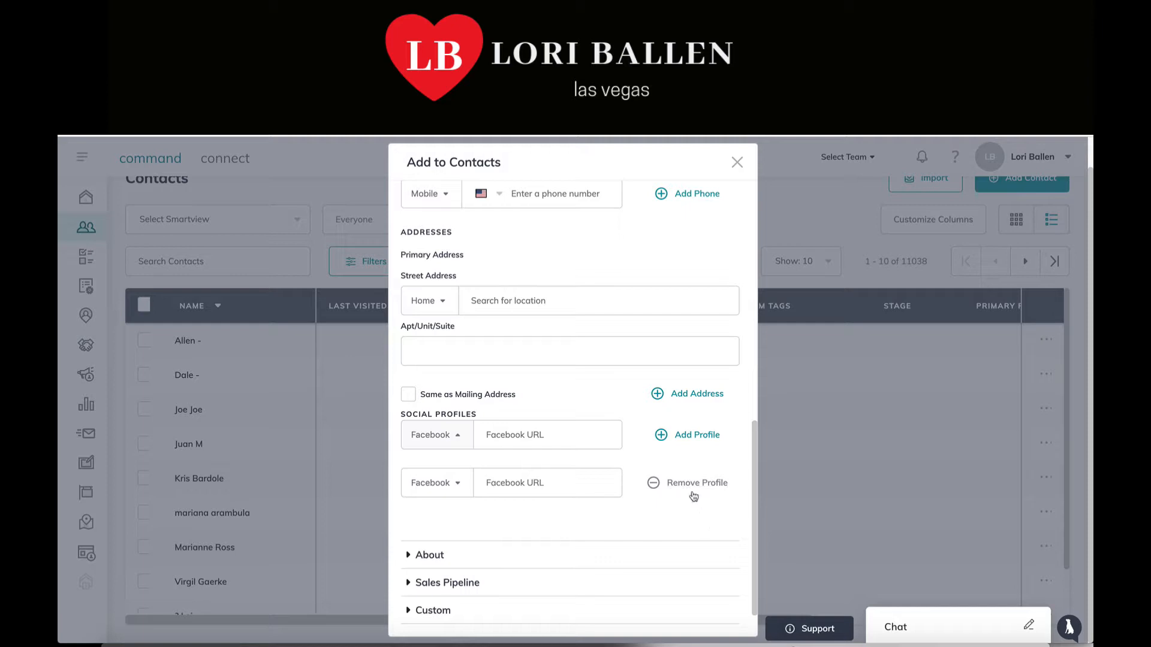
{"action": "left_click", "coordinate": [654, 484]}
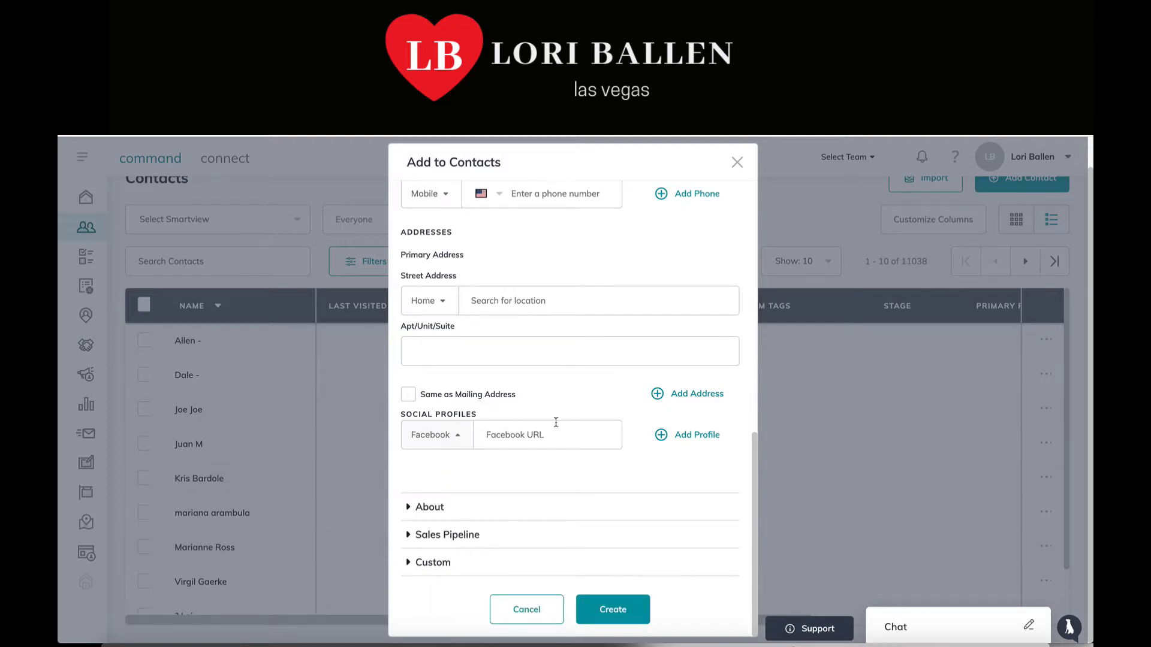
Expand the About section and place the cursor in the Legal Name field
{"action": "left_click", "coordinate": [434, 509]}
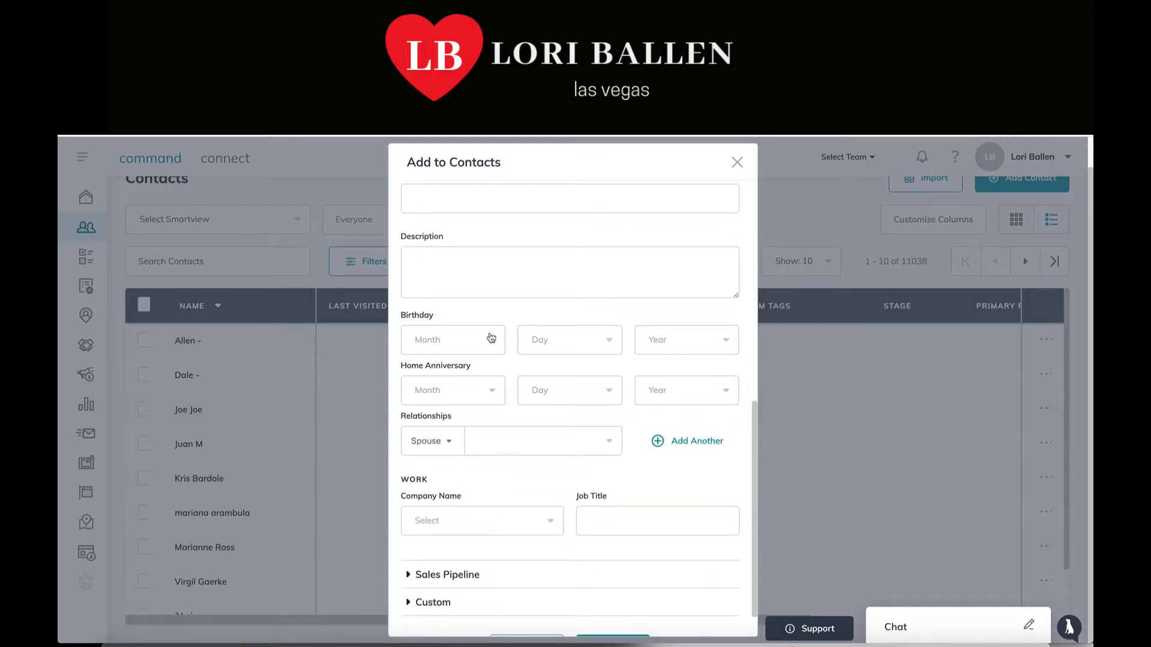
{"action": "scroll", "coordinate": [491, 326], "scroll_direction": "up", "scroll_amount": 3}
{"action": "scroll", "coordinate": [493, 326], "scroll_direction": "up", "scroll_amount": 1}
{"action": "scroll", "coordinate": [494, 326], "scroll_direction": "down", "scroll_amount": 3}
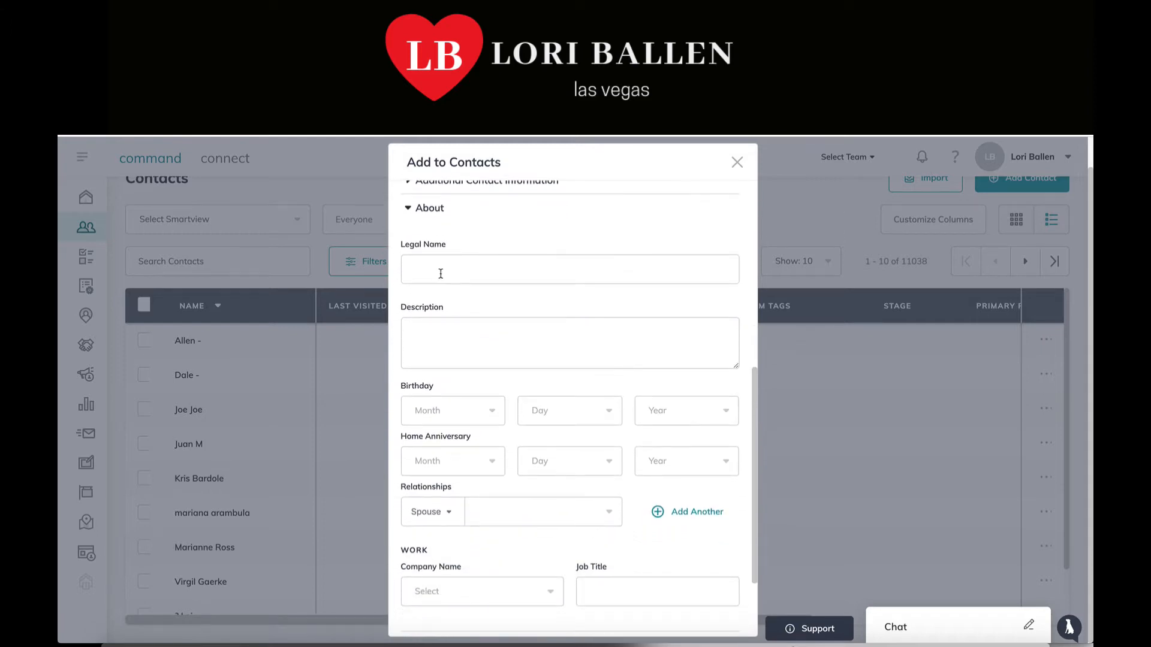
{"action": "left_click", "coordinate": [441, 270]}
{"action": "scroll", "coordinate": [441, 271], "scroll_direction": "down", "scroll_amount": 1}
{"action": "scroll", "coordinate": [442, 272], "scroll_direction": "up", "scroll_amount": 5}
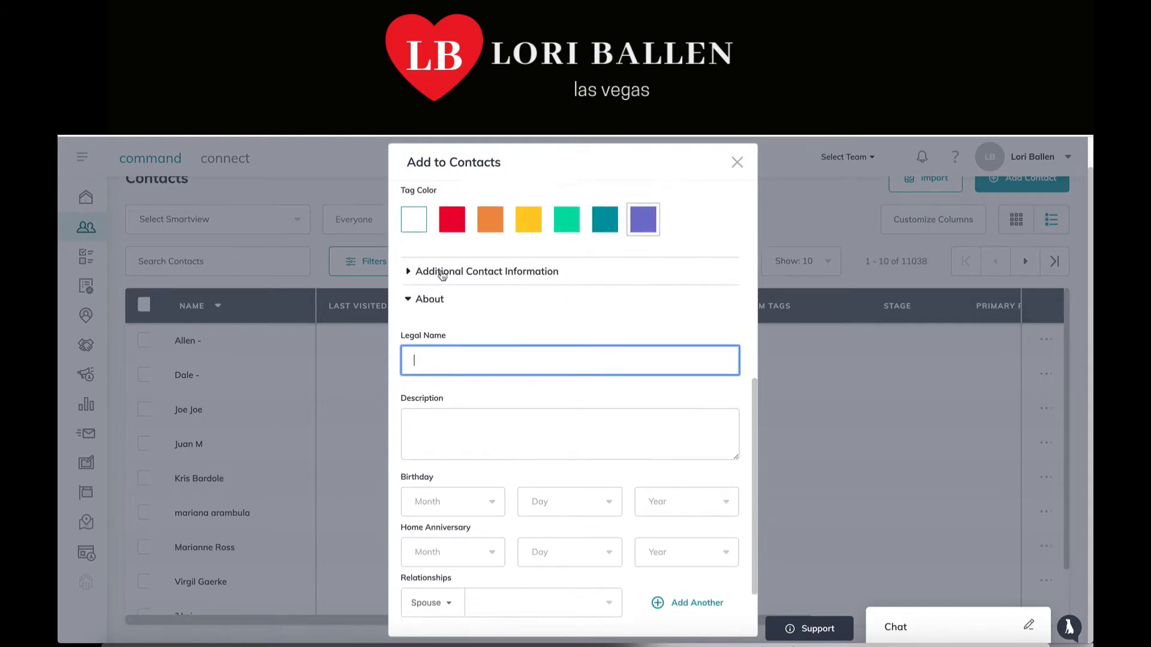
{"action": "scroll", "coordinate": [442, 275], "scroll_direction": "down", "scroll_amount": 1}
Move from Legal Name to Description and scroll down to the birthday, relationship and work fields
{"action": "left_click_drag", "start_coordinate": [462, 220], "coordinate": [413, 219]}
{"action": "scroll", "coordinate": [565, 249], "scroll_direction": "down", "scroll_amount": 3}
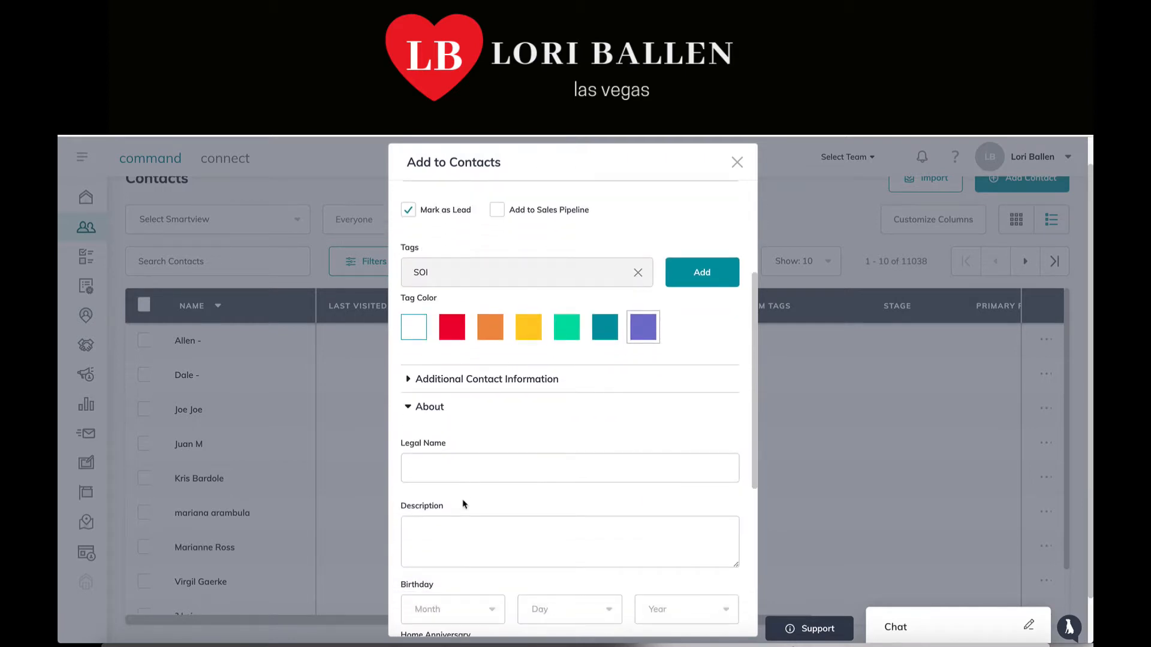
{"action": "left_click", "coordinate": [460, 462]}
{"action": "scroll", "coordinate": [460, 461], "scroll_direction": "down", "scroll_amount": 3}
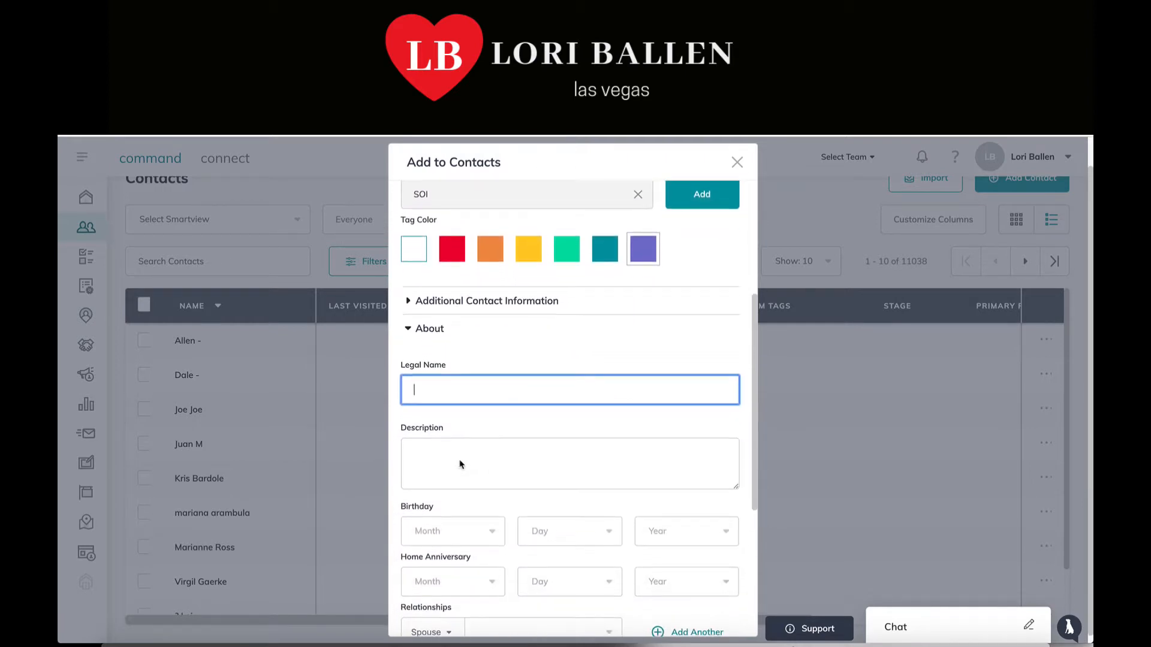
{"action": "left_click", "coordinate": [460, 457]}
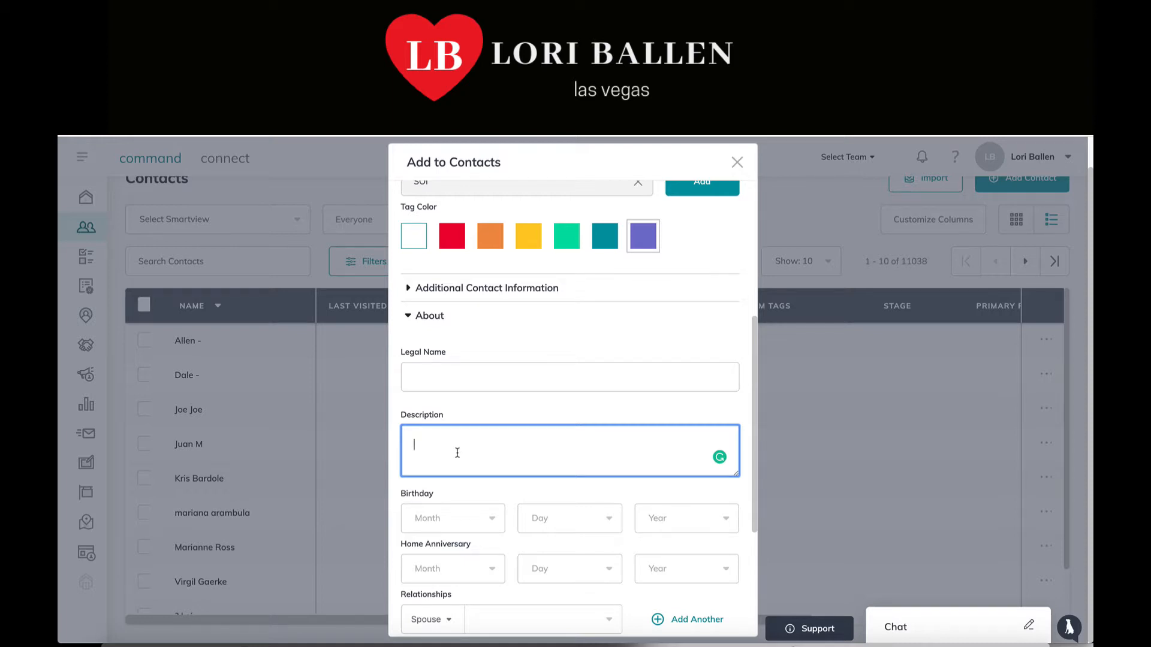
{"action": "scroll", "coordinate": [457, 453], "scroll_direction": "down", "scroll_amount": 3}
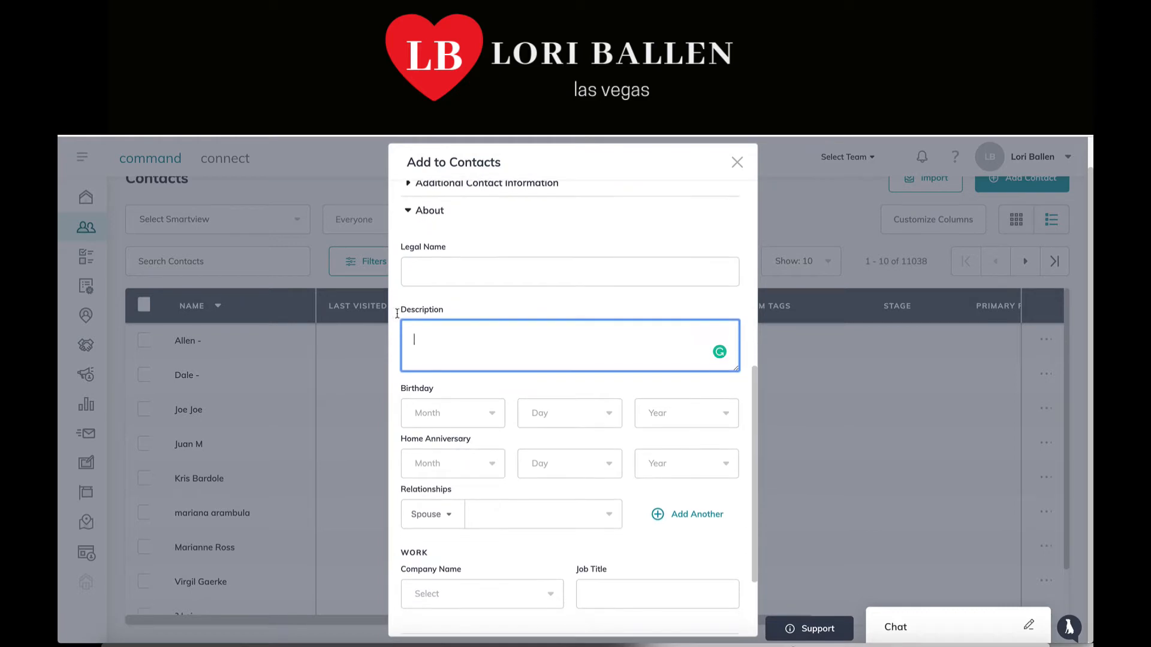
{"action": "scroll", "coordinate": [496, 314], "scroll_direction": "down", "scroll_amount": 3}
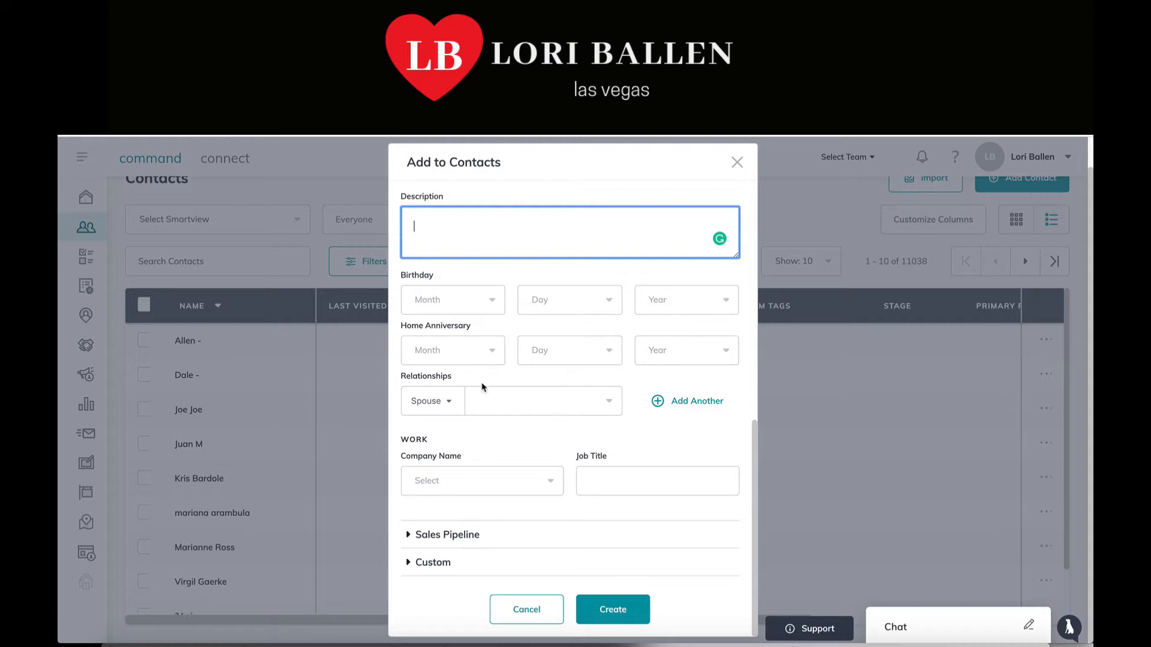
Review the Relationships dropdown options and close it without adding a relationship
{"action": "left_click", "coordinate": [455, 405]}
{"action": "scroll", "coordinate": [424, 453], "scroll_direction": "down", "scroll_amount": 3}
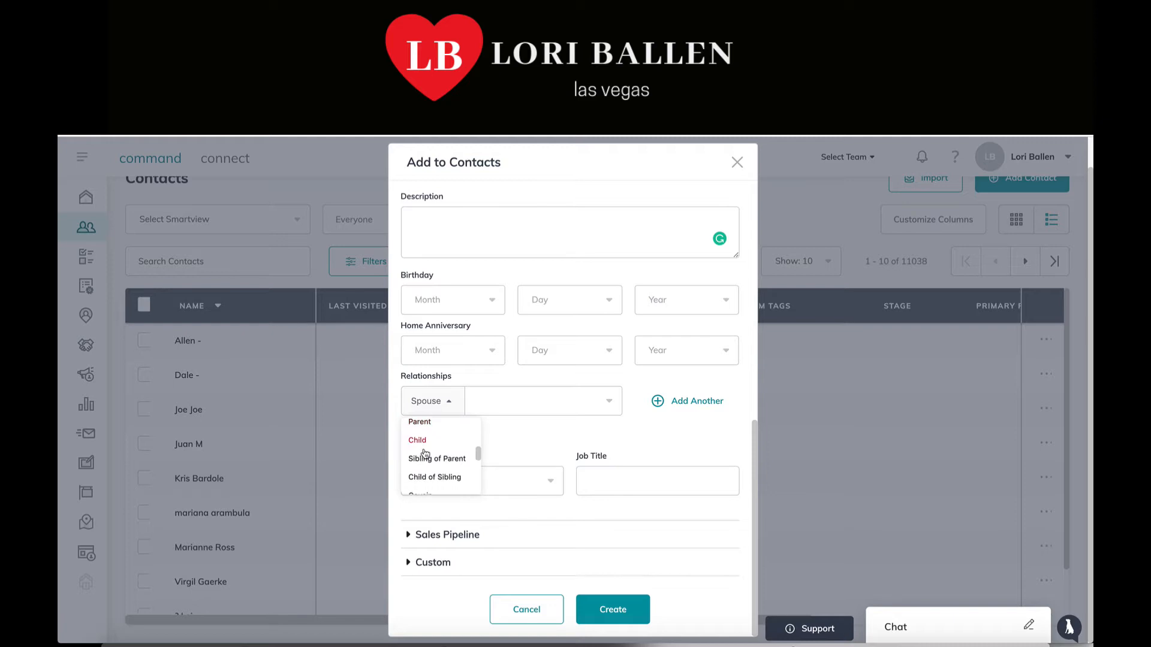
{"action": "scroll", "coordinate": [424, 454], "scroll_direction": "up", "scroll_amount": 1}
{"action": "scroll", "coordinate": [424, 453], "scroll_direction": "down", "scroll_amount": 3}
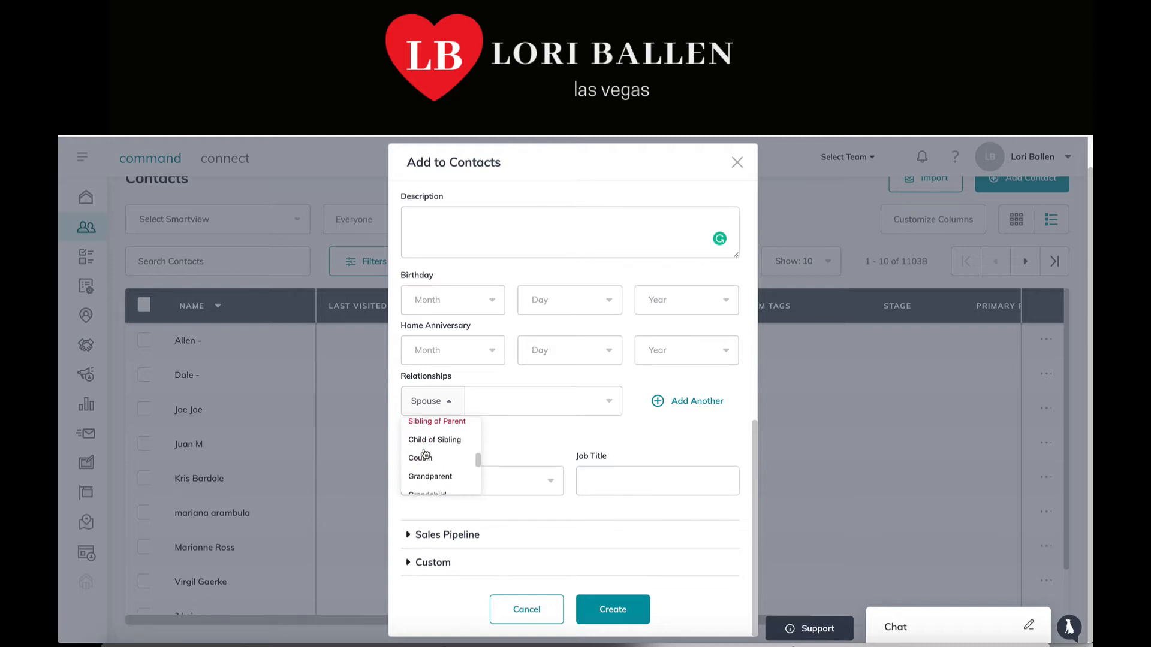
{"action": "scroll", "coordinate": [424, 453], "scroll_direction": "down", "scroll_amount": 2}
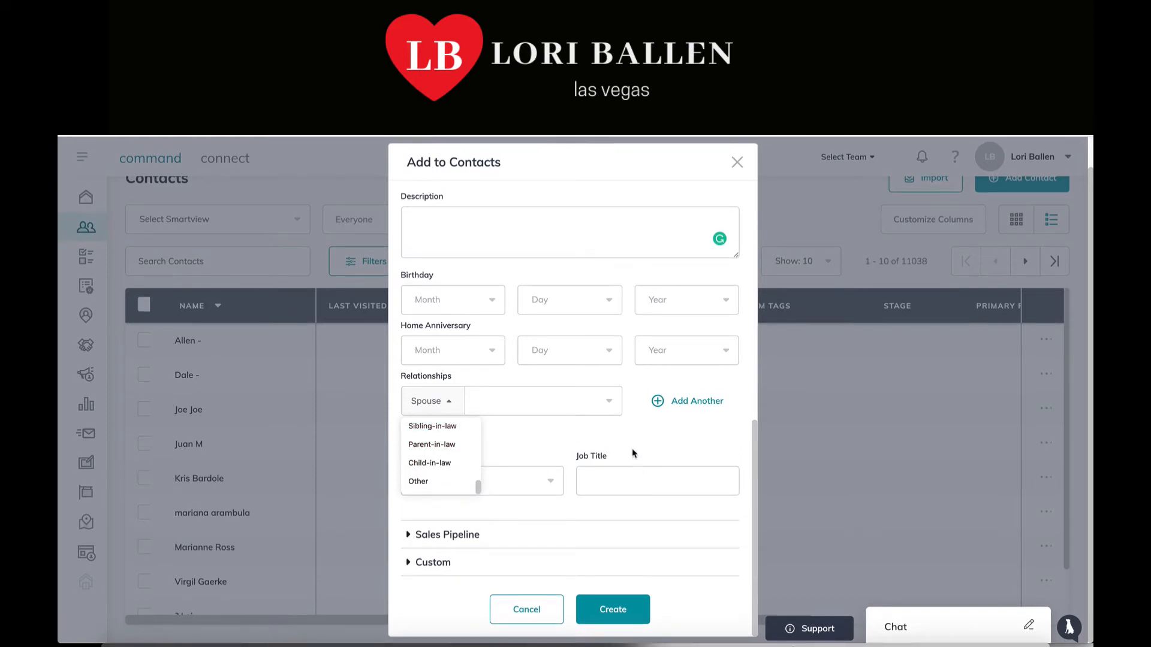
{"action": "left_click", "coordinate": [635, 429]}
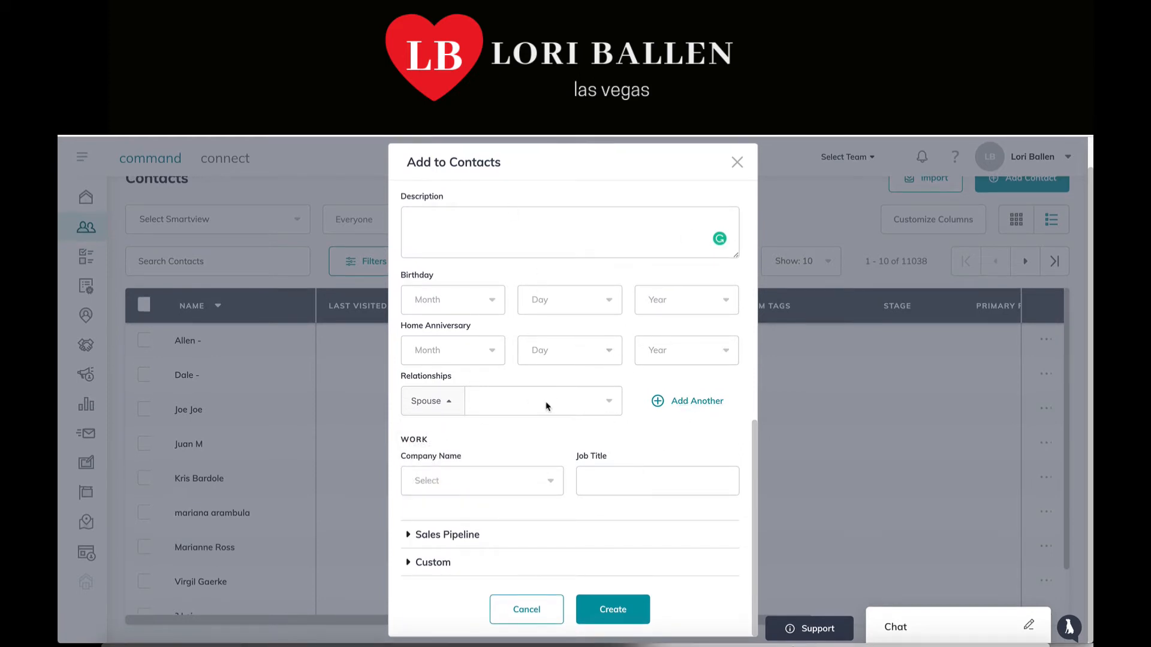
Pick Create Company for the company name and set the Job Title to CEO
{"action": "left_click", "coordinate": [548, 483]}
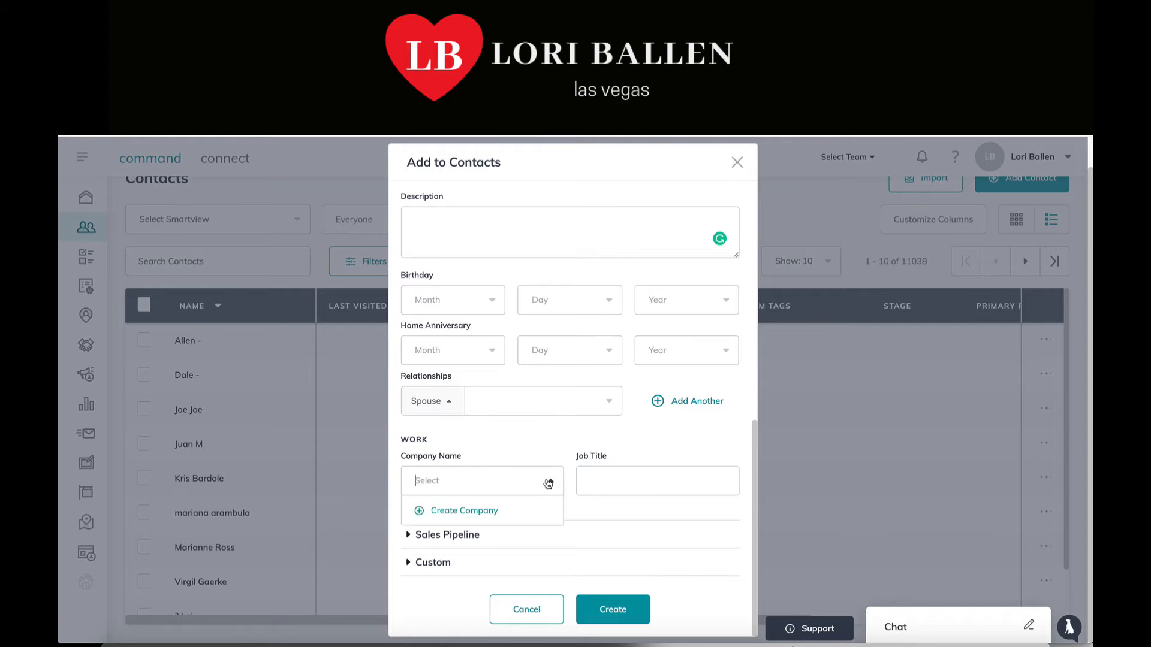
{"action": "left_click", "coordinate": [475, 513]}
{"action": "scroll", "coordinate": [499, 478], "scroll_direction": "down", "scroll_amount": 1}
{"action": "left_click", "coordinate": [631, 465]}
{"action": "type", "text": "CEO"}
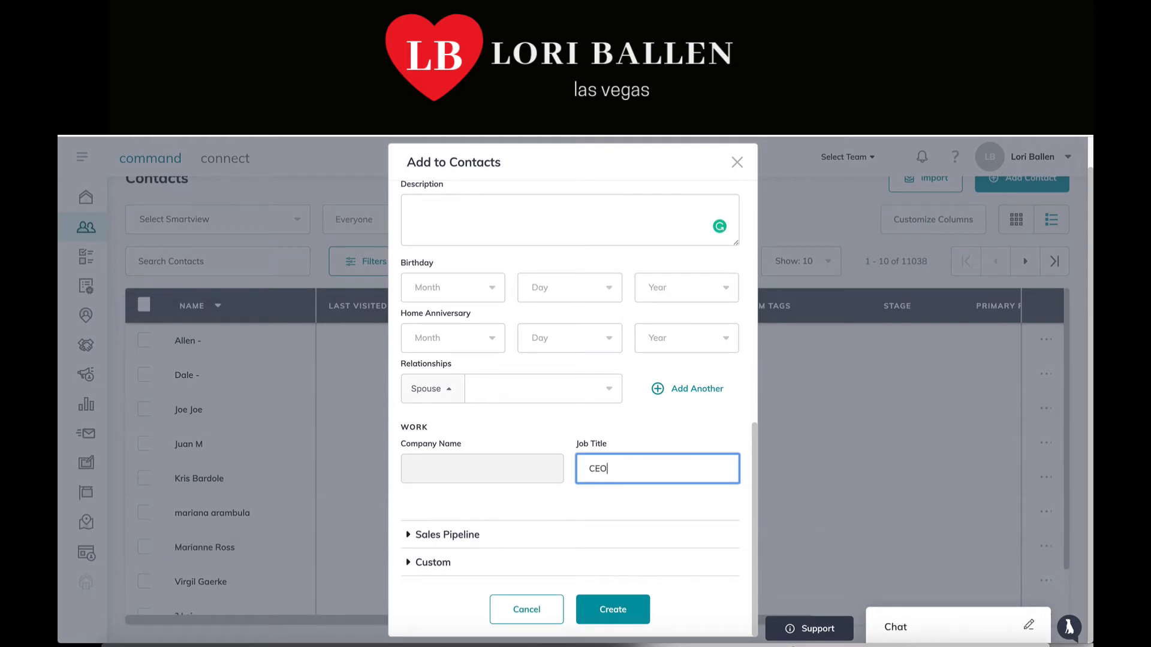
{"action": "left_click", "coordinate": [569, 507]}
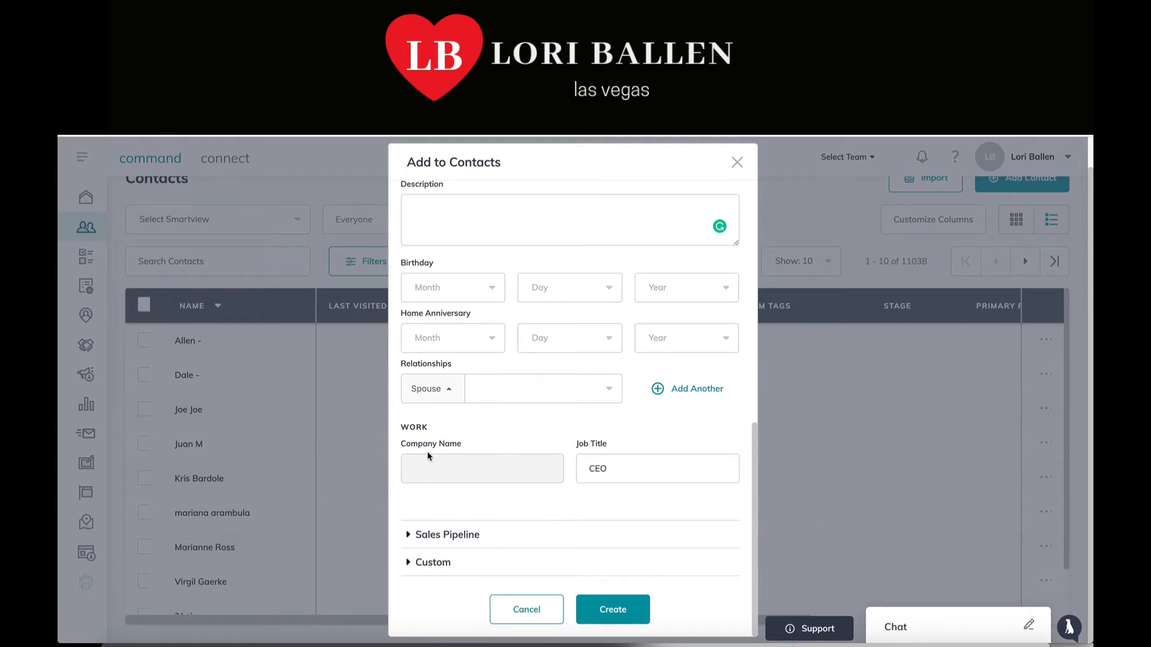
Expand Sales Pipeline and Custom, then add two empty custom-field rows
{"action": "left_click", "coordinate": [409, 536]}
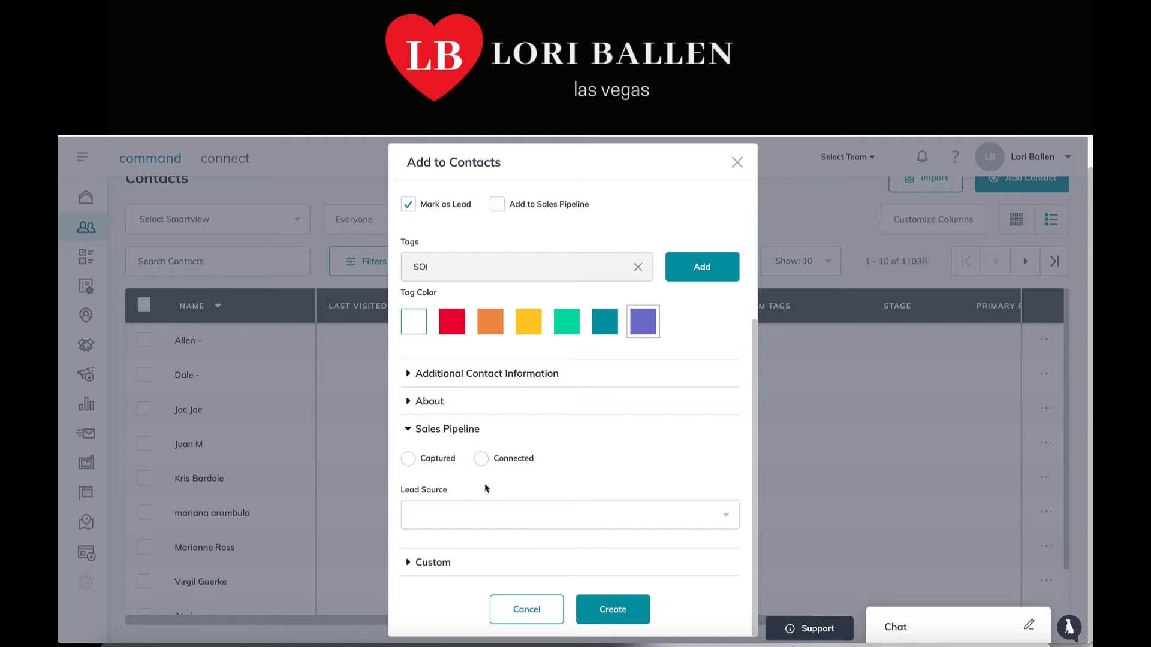
{"action": "left_click", "coordinate": [441, 565]}
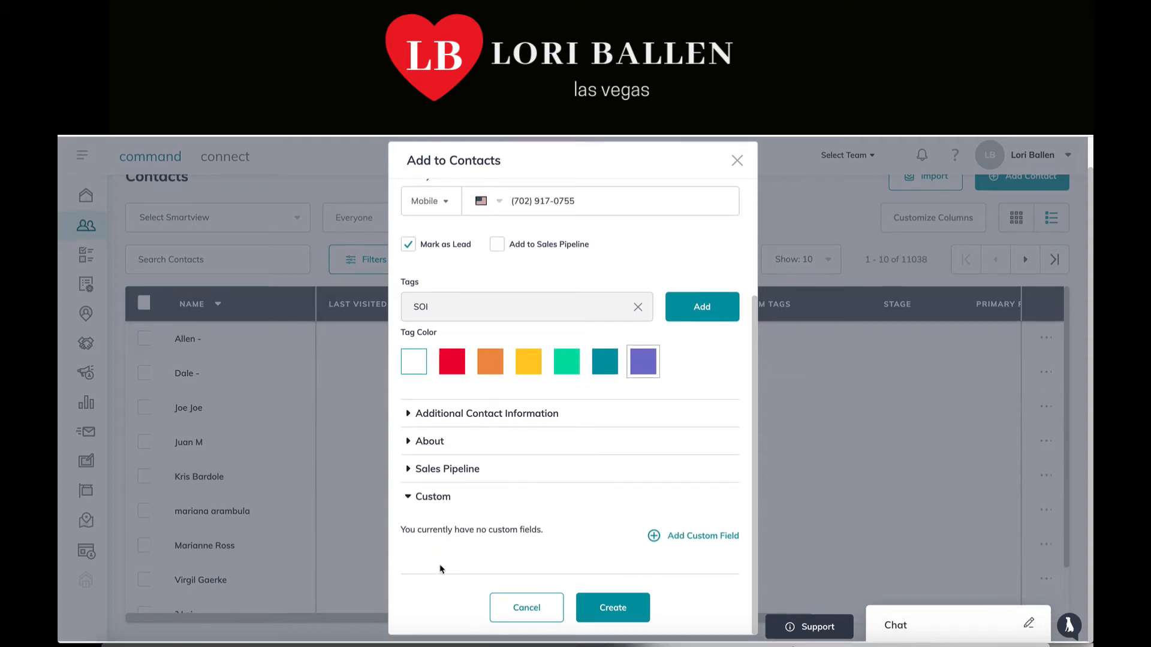
{"action": "left_click", "coordinate": [698, 538]}
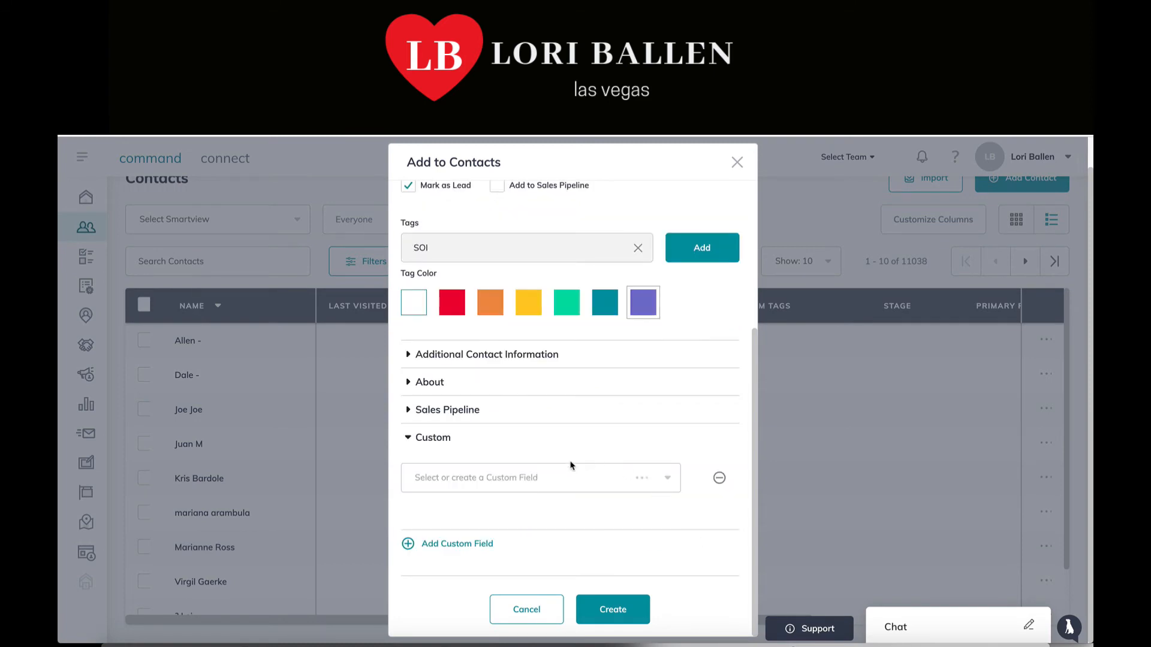
{"action": "left_click", "coordinate": [676, 481]}
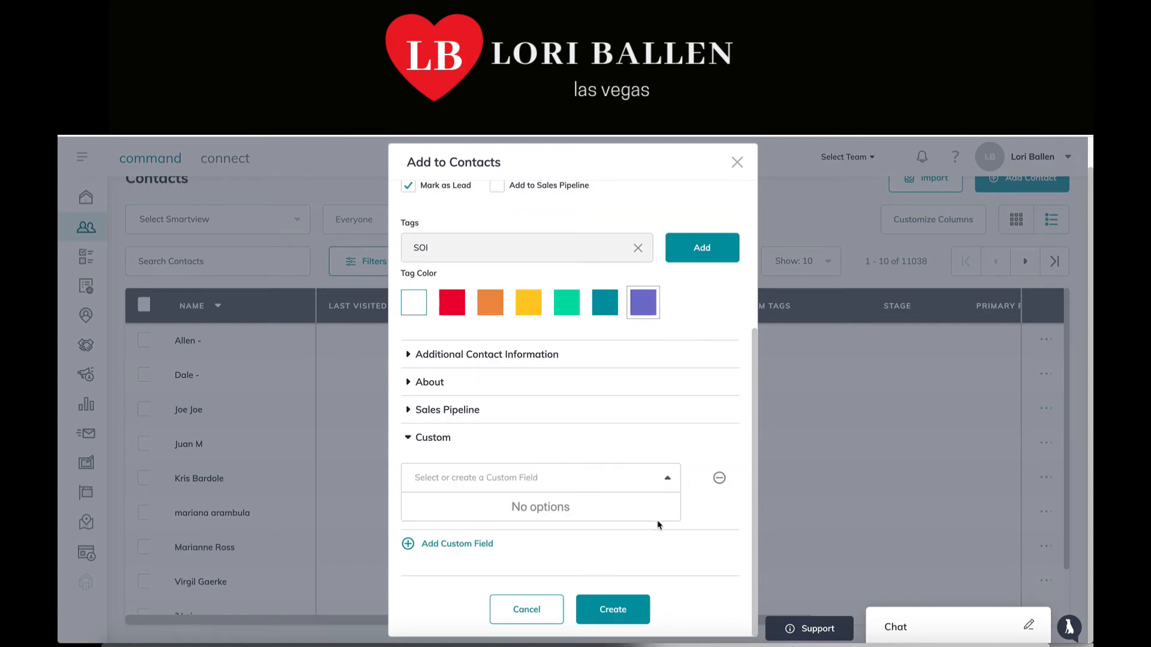
{"action": "left_click", "coordinate": [559, 550]}
{"action": "scroll", "coordinate": [594, 445], "scroll_direction": "up", "scroll_amount": 5}
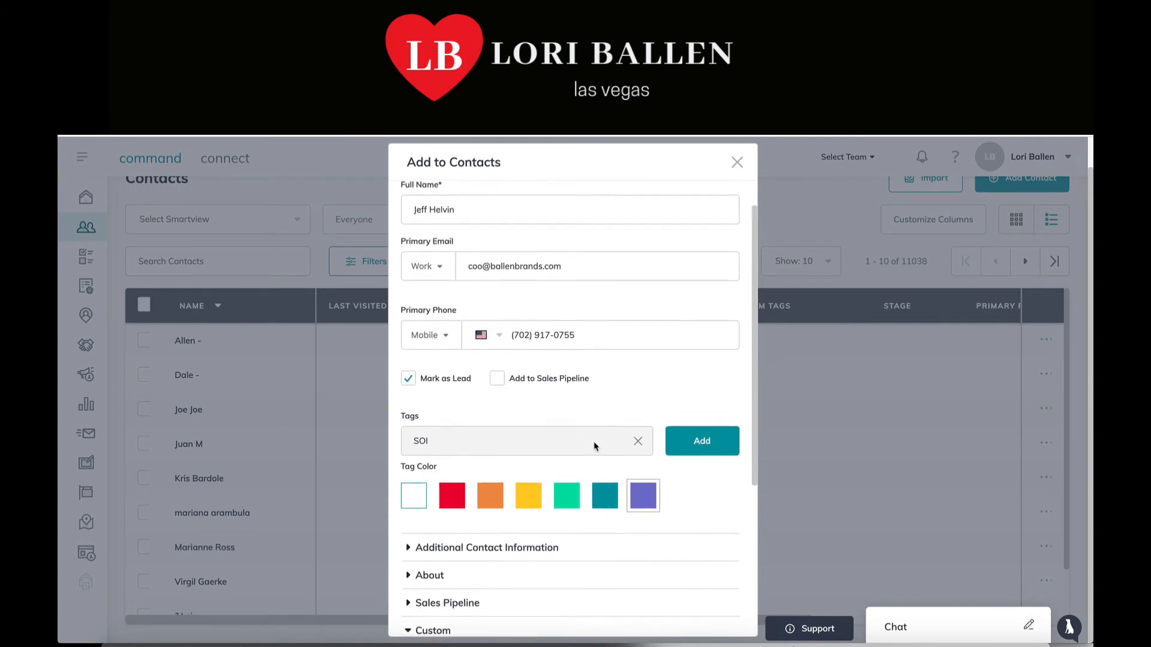
{"action": "scroll", "coordinate": [585, 442], "scroll_direction": "down", "scroll_amount": 5}
Create the contact, continuing past the duplicate-email error, so Contacts totals 11039
{"action": "left_click", "coordinate": [629, 606]}
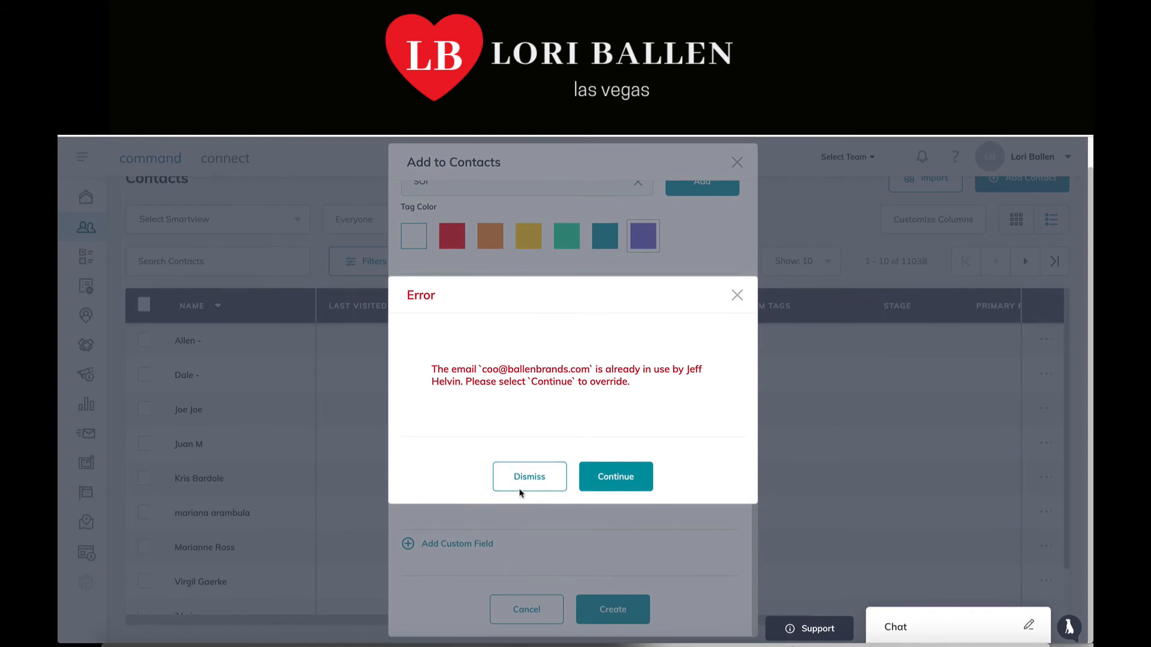
{"action": "left_click", "coordinate": [622, 487]}
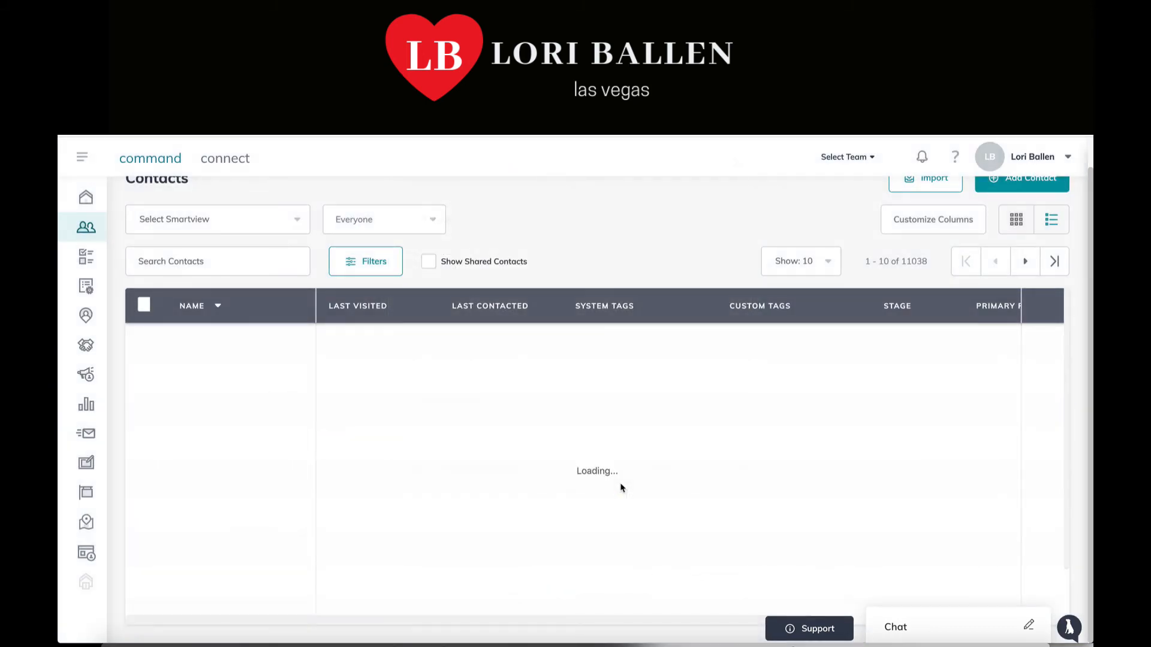
{"action": "scroll", "coordinate": [621, 489], "scroll_direction": "down", "scroll_amount": 1}
{"action": "scroll", "coordinate": [620, 489], "scroll_direction": "up", "scroll_amount": 1}
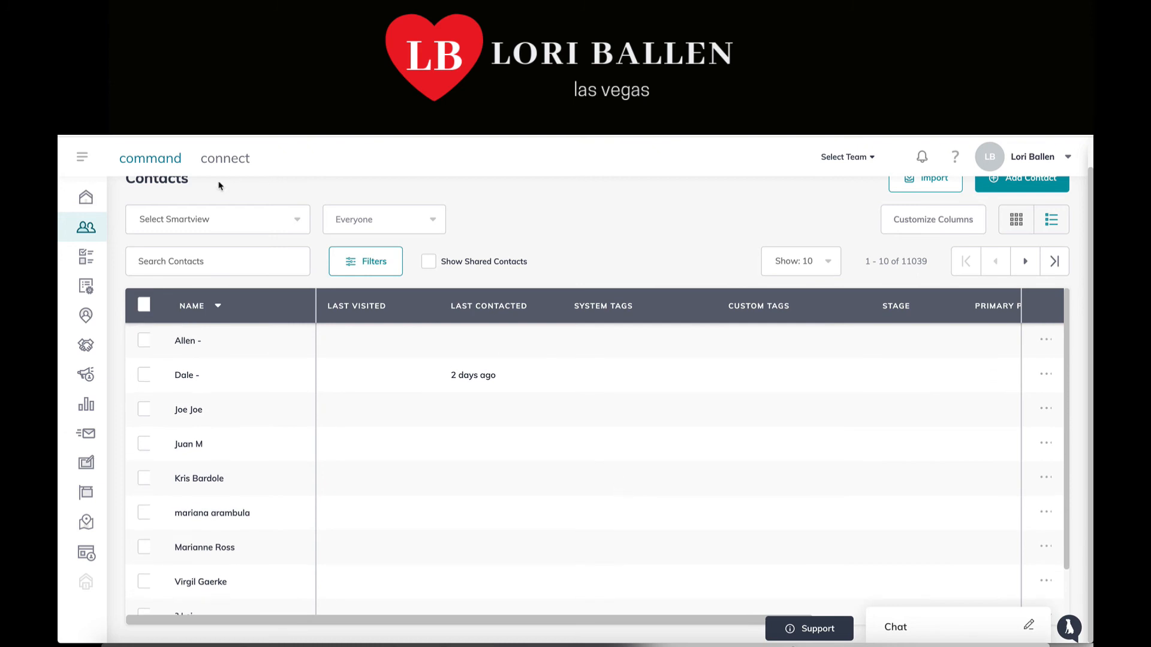
{"action": "scroll", "coordinate": [737, 252], "scroll_direction": "up", "scroll_amount": 1}
{"action": "scroll", "coordinate": [737, 252], "scroll_direction": "up", "scroll_amount": 1}
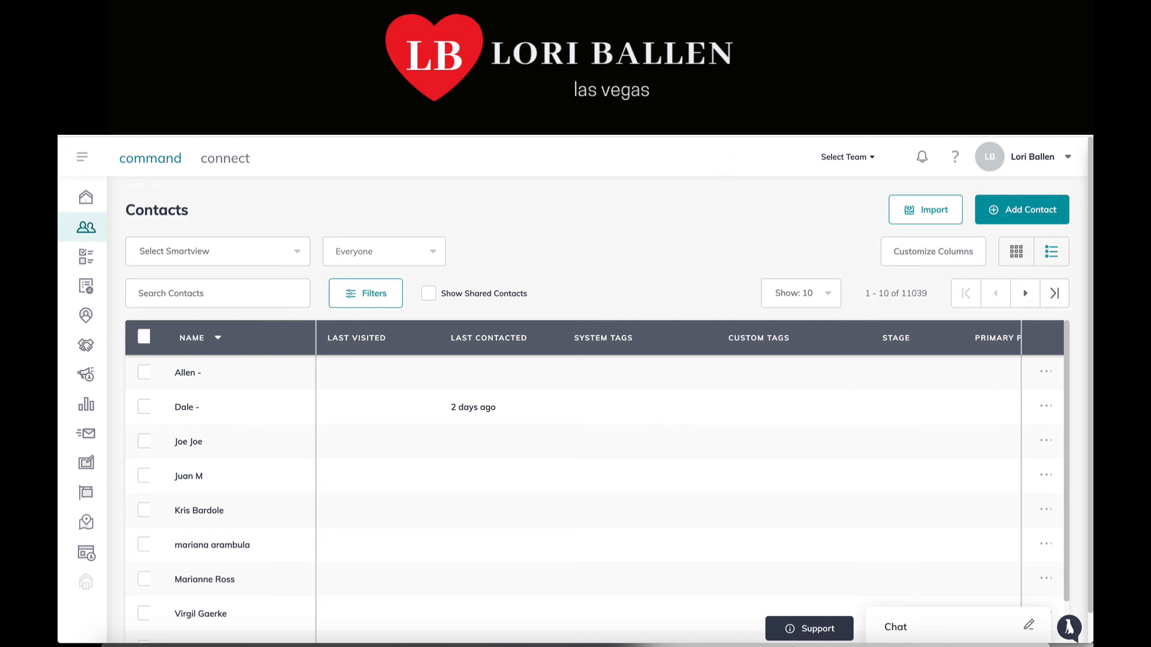
{"action": "left_click", "coordinate": [730, 135]}
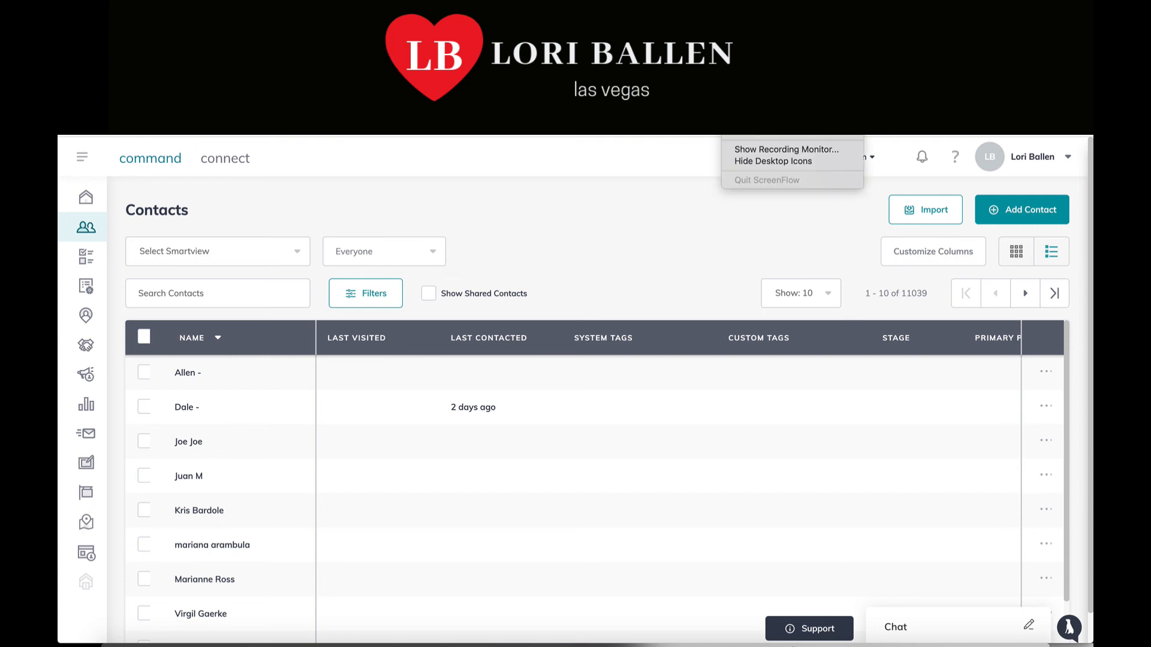